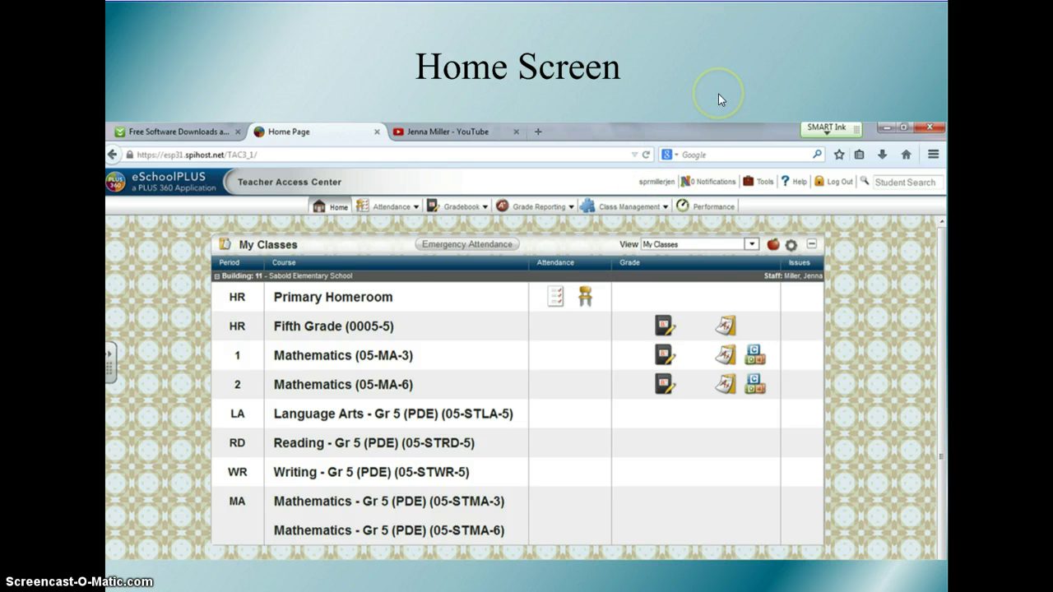
{"action": "key", "text": "Right"}
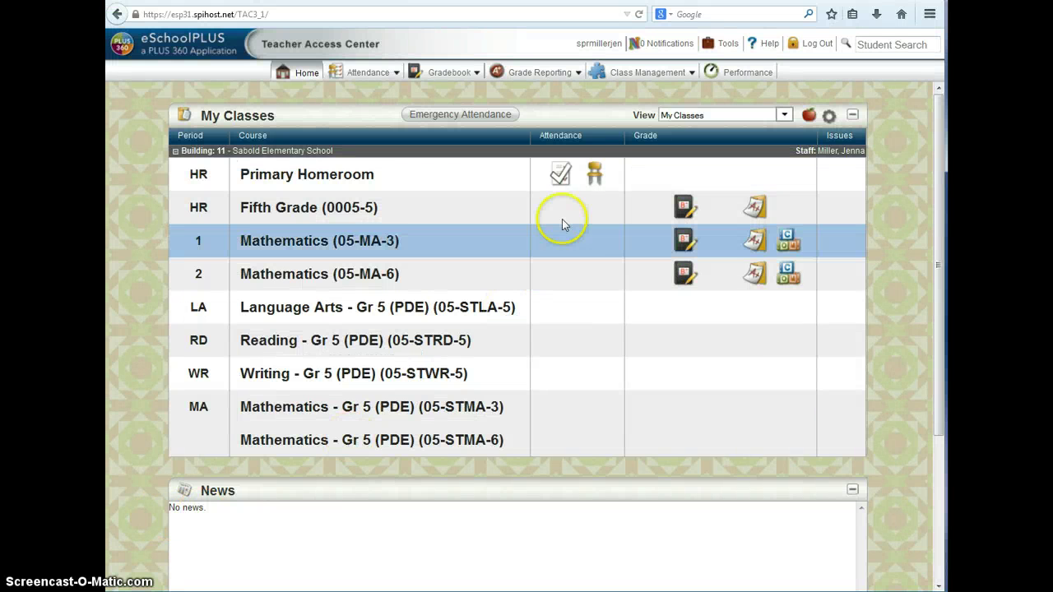
Open the Primary Homeroom attendance list and mark the first student tardy with an arrival time of 9:15 AM
{"action": "left_click", "coordinate": [598, 175]}
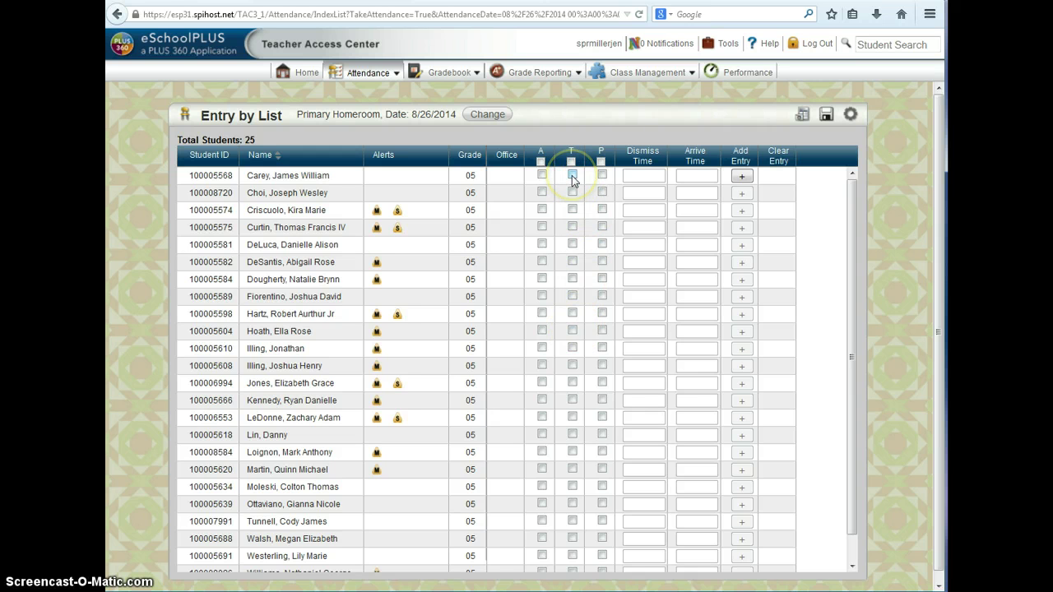
{"action": "left_click", "coordinate": [572, 176]}
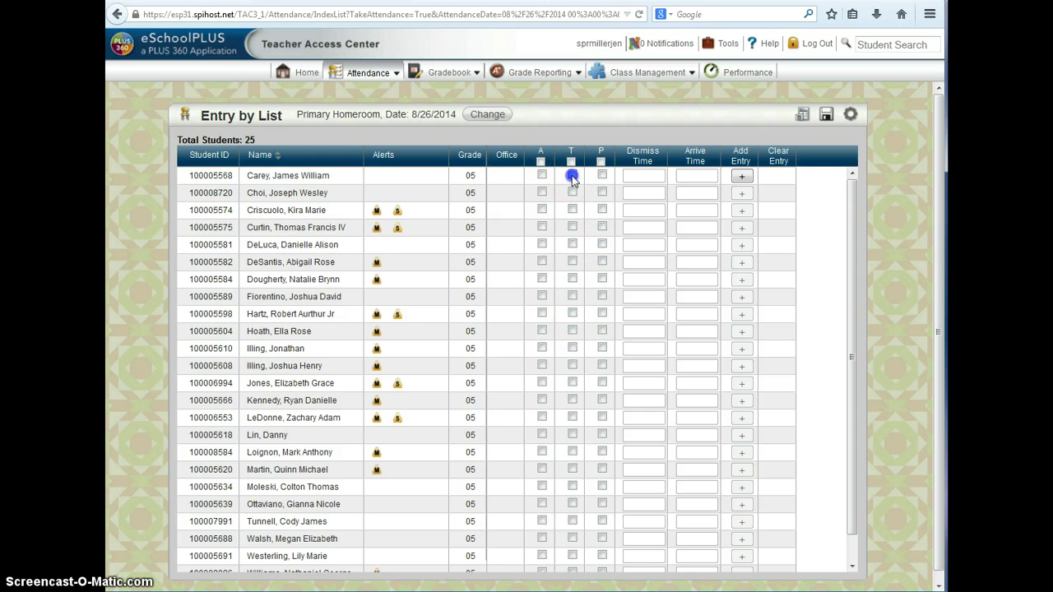
{"action": "left_click", "coordinate": [690, 175]}
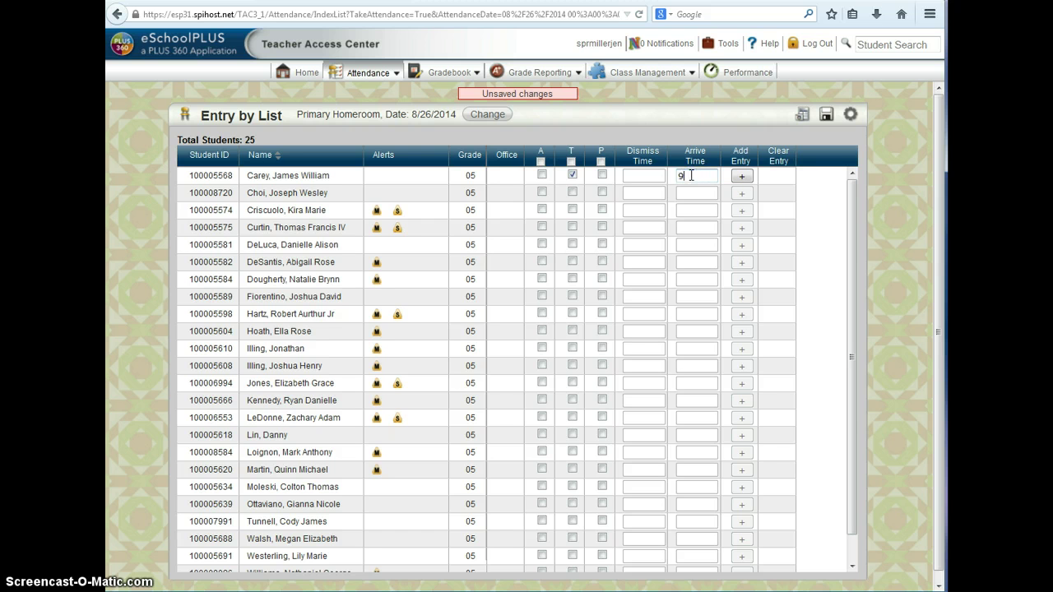
{"action": "type", "text": "9:15"}
Add a second attendance entry for the first student and remove that extra entry
{"action": "left_click", "coordinate": [741, 176]}
{"action": "left_click", "coordinate": [742, 178]}
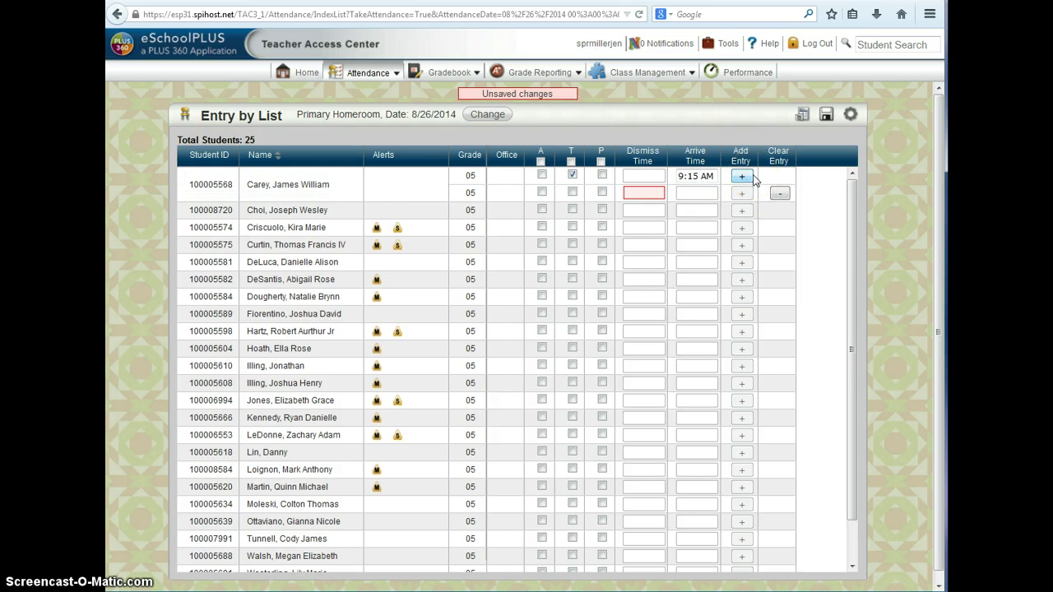
{"action": "left_click", "coordinate": [747, 180]}
{"action": "left_click", "coordinate": [779, 193]}
Save the tardy entry and mark the fourth listed student absent, saving that change on returning to the home page
{"action": "left_click", "coordinate": [827, 116]}
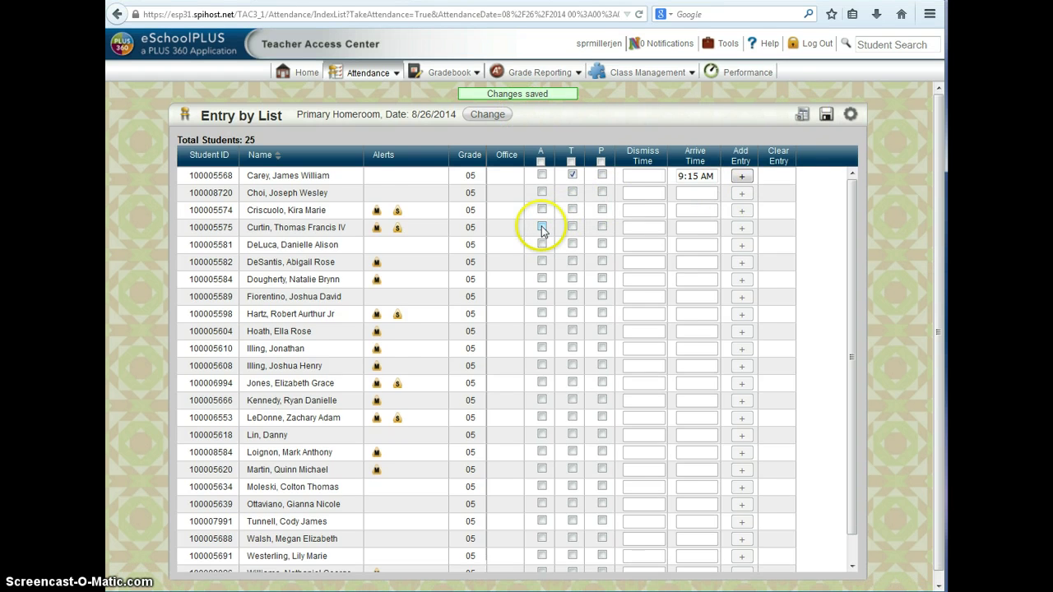
{"action": "left_click", "coordinate": [542, 226]}
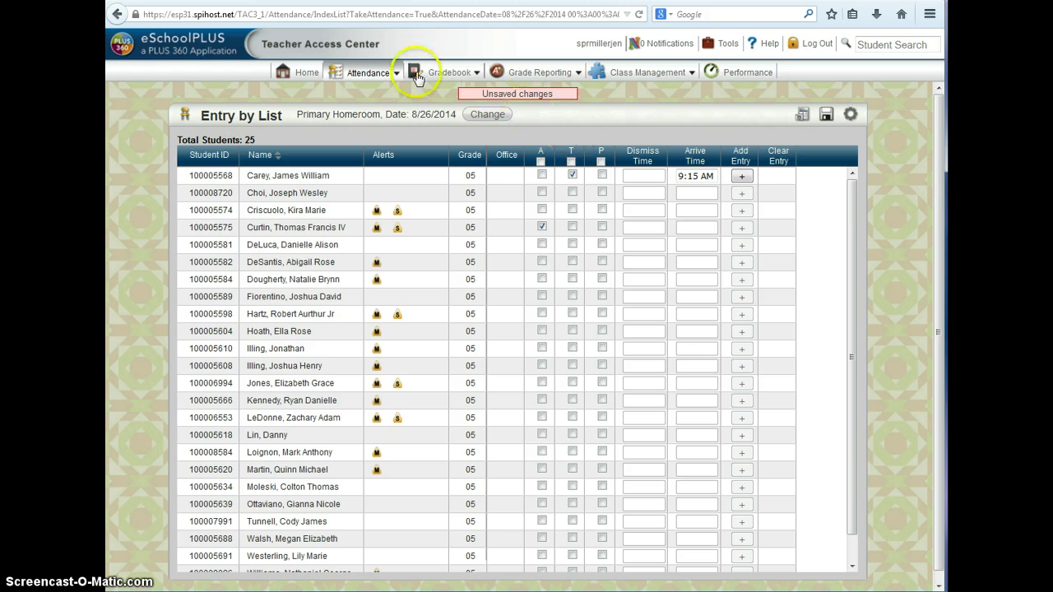
{"action": "left_click", "coordinate": [282, 73]}
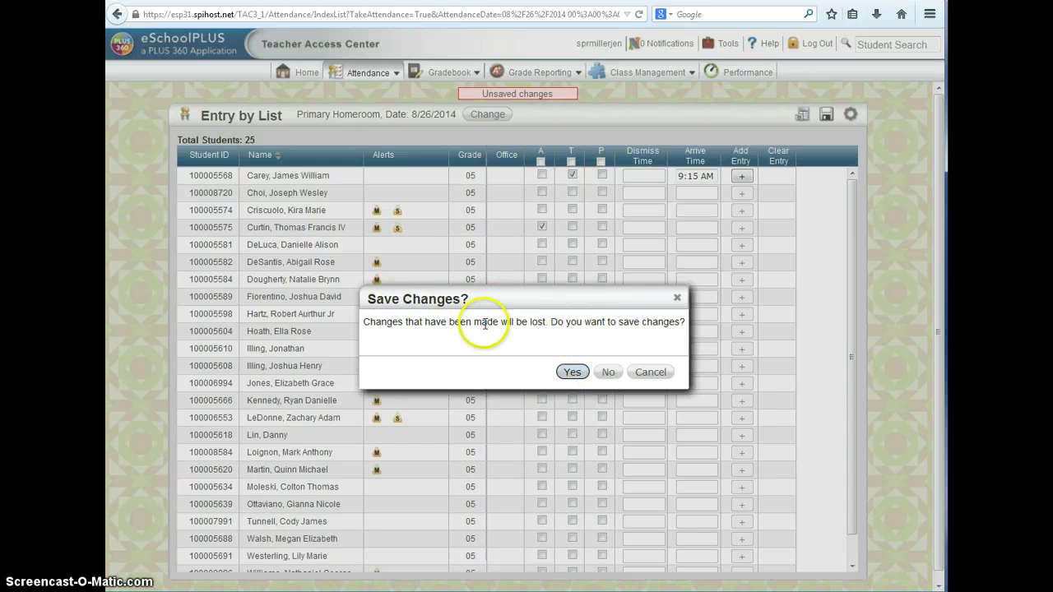
{"action": "left_click", "coordinate": [574, 373]}
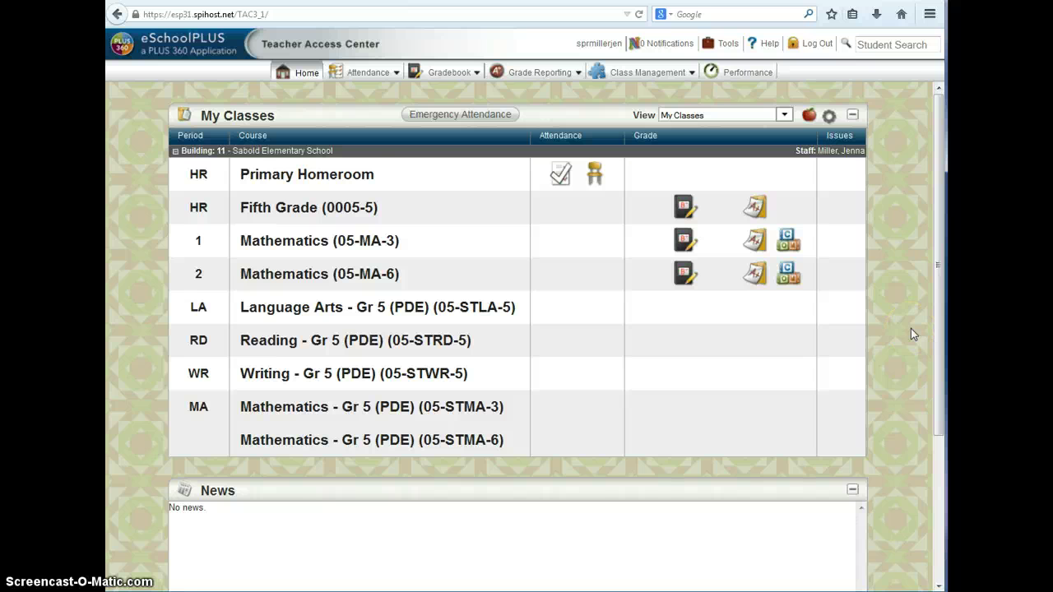
Open the lunch counts and enter 3 for Platter 1, 6 for Platter 2 and 3 for Platter 3
{"action": "left_click", "coordinate": [810, 118]}
{"action": "left_click", "coordinate": [533, 256]}
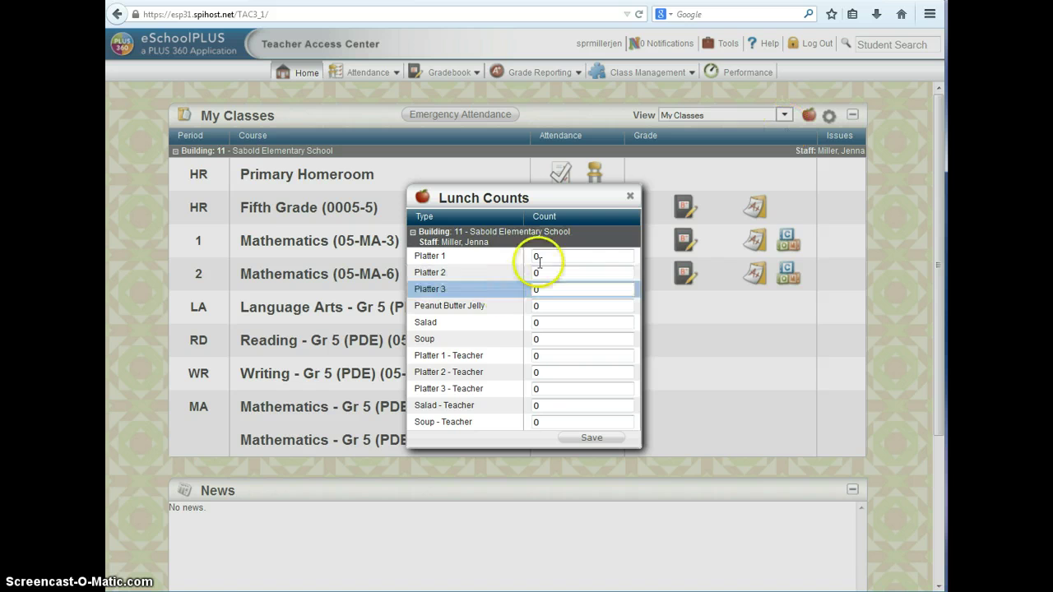
{"action": "type", "text": "3"}
{"action": "left_click", "coordinate": [535, 273]}
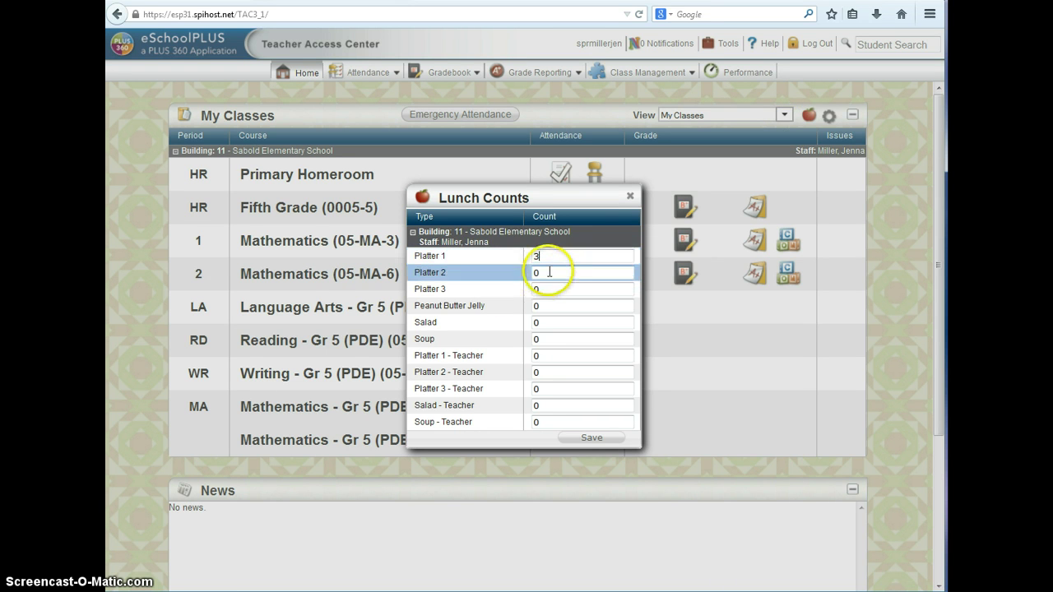
{"action": "type", "text": "6"}
{"action": "left_click", "coordinate": [534, 289]}
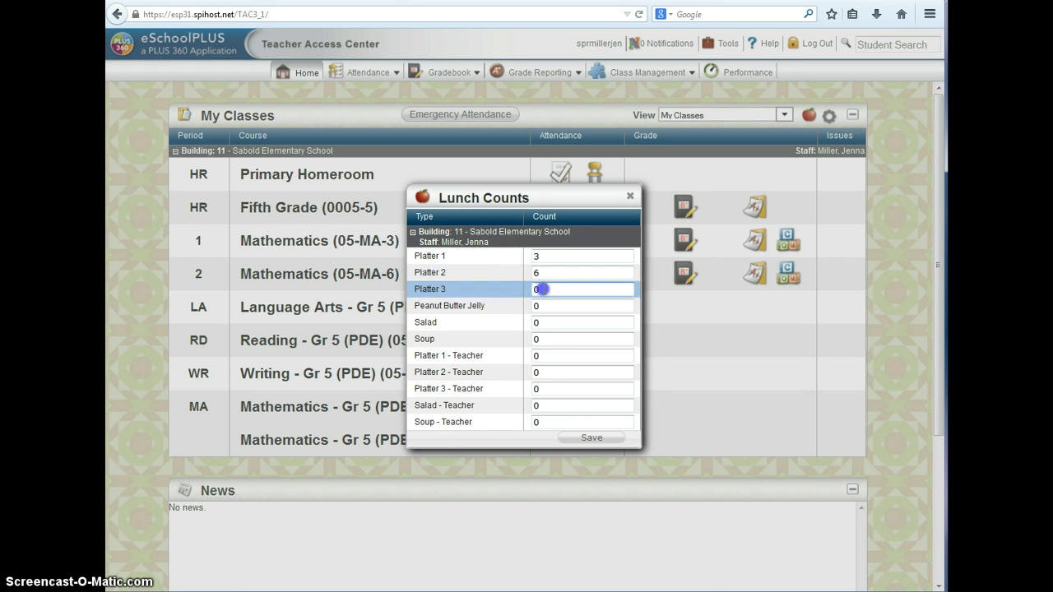
{"action": "type", "text": "3"}
{"action": "key", "text": "Tab"}
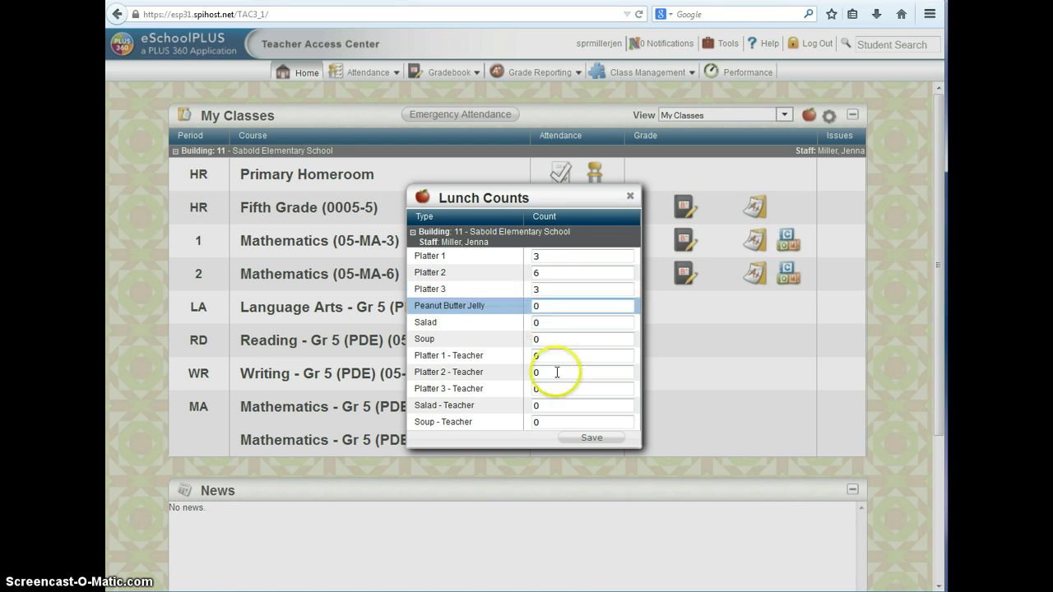
Set the Platter 2 - Teacher lunch count to 1 and close the lunch counts with the changes saved
{"action": "left_click", "coordinate": [558, 372]}
{"action": "key", "text": "BackSpace"}
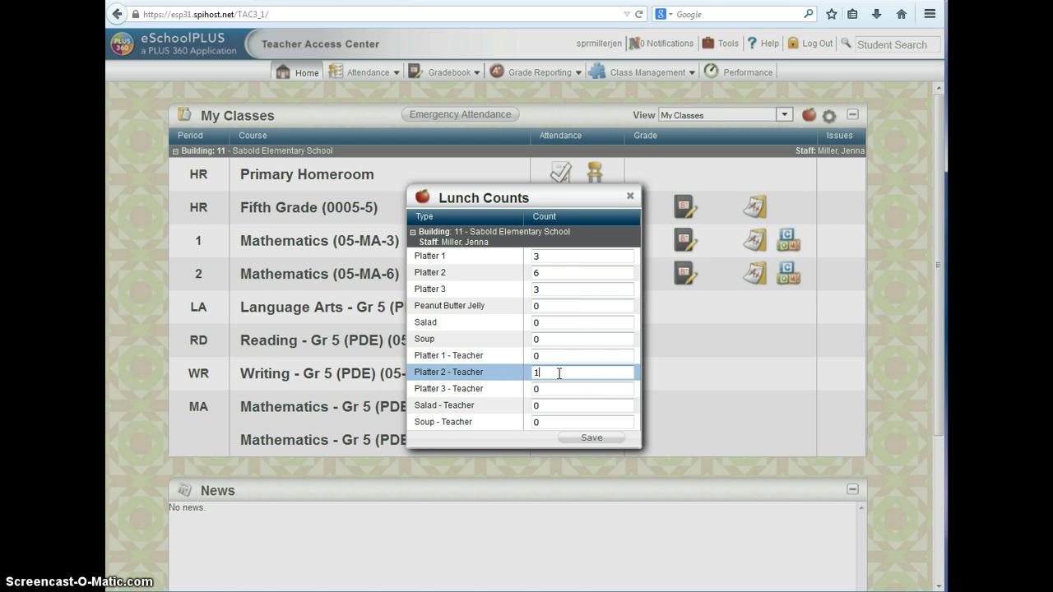
{"action": "left_click", "coordinate": [577, 447]}
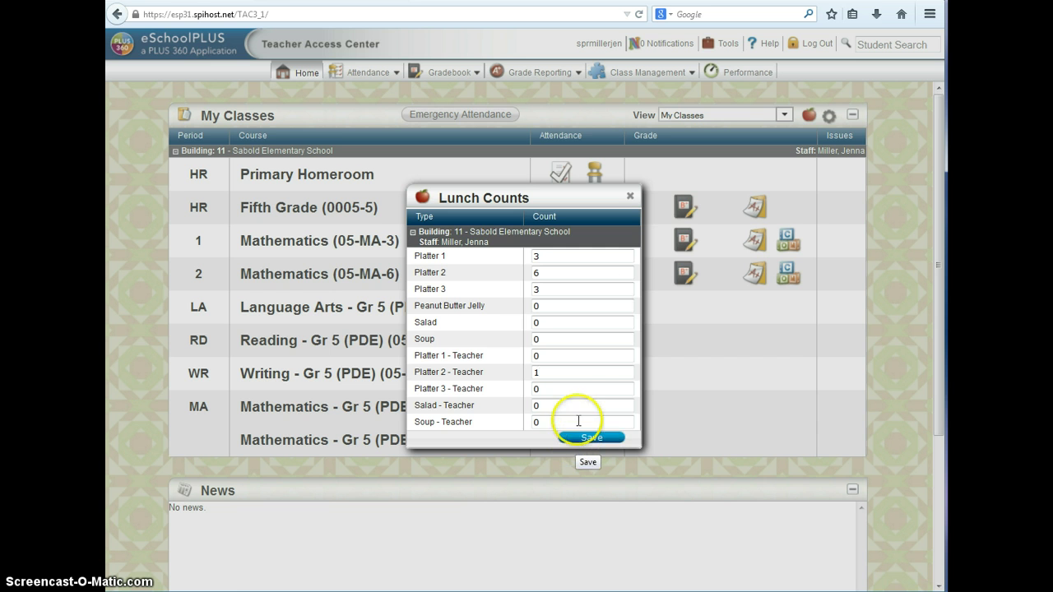
{"action": "left_click", "coordinate": [631, 196]}
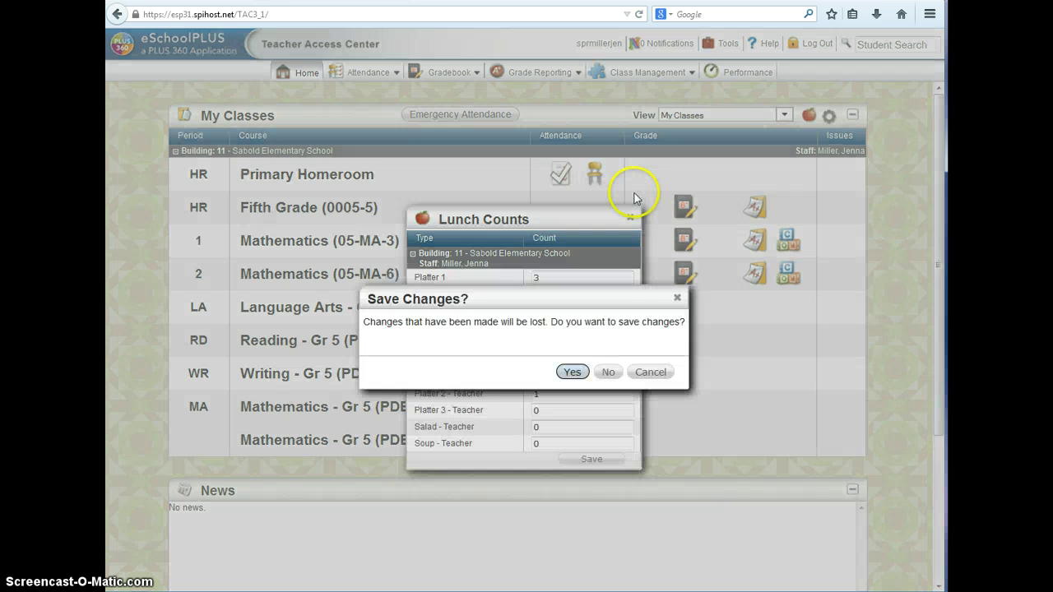
{"action": "left_click", "coordinate": [578, 372]}
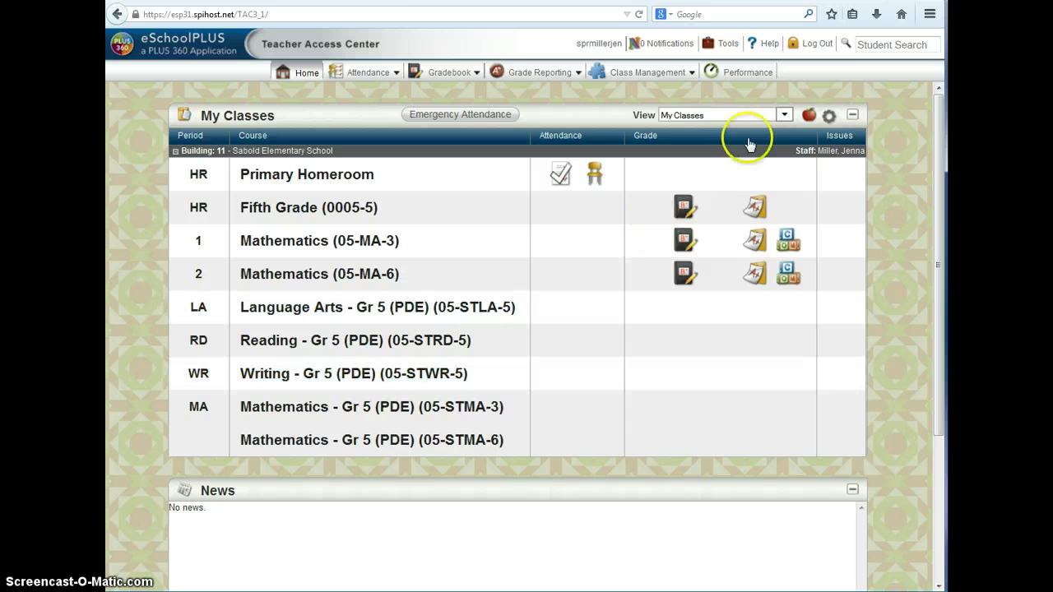
Reopen the lunch counts, set Platter 1 to 4 and save the correction
{"action": "left_click", "coordinate": [809, 117]}
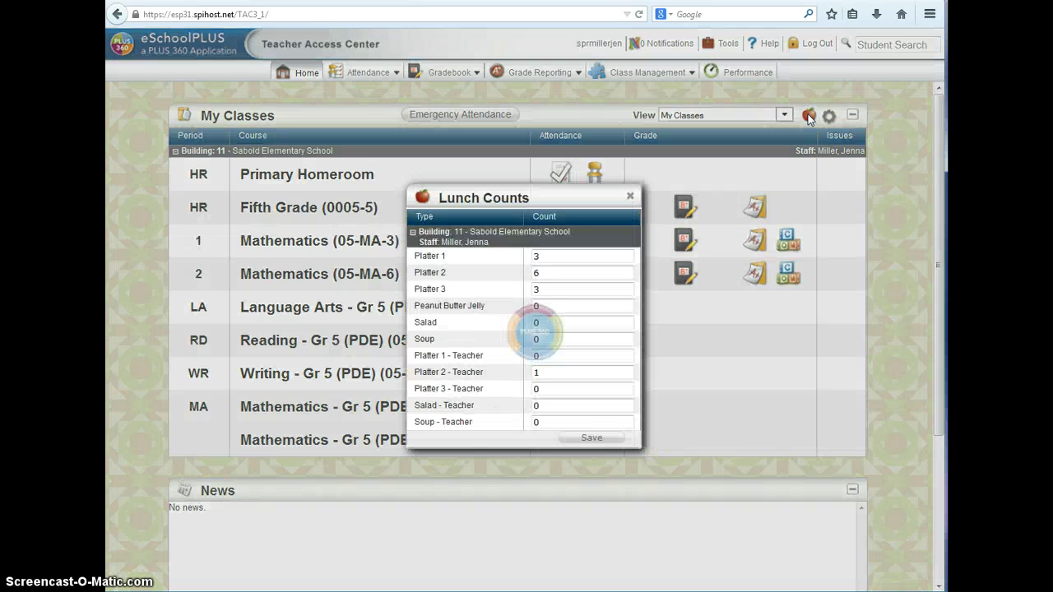
{"action": "left_click", "coordinate": [504, 256]}
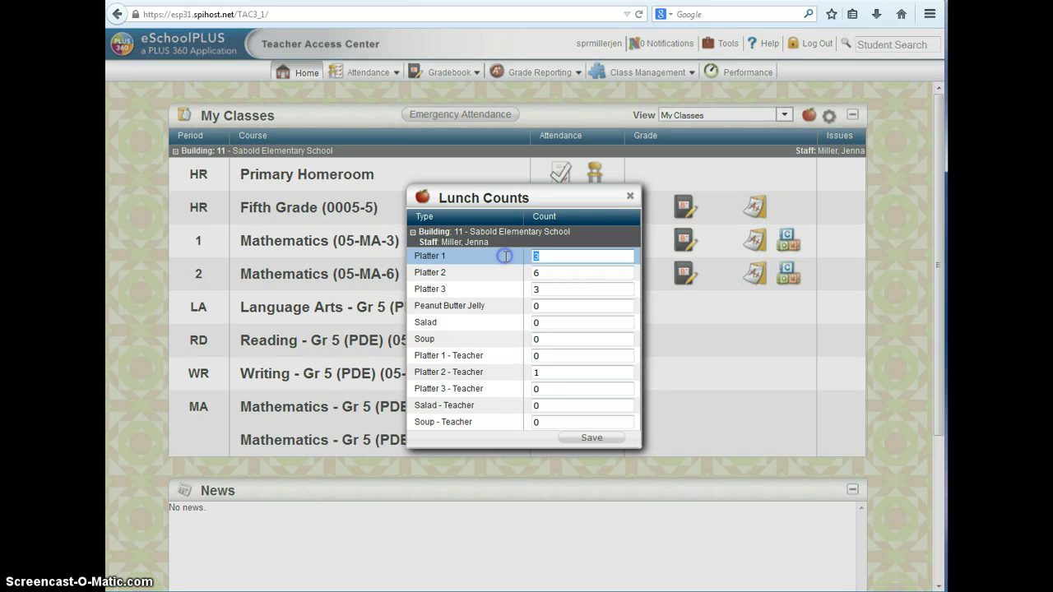
{"action": "type", "text": "4"}
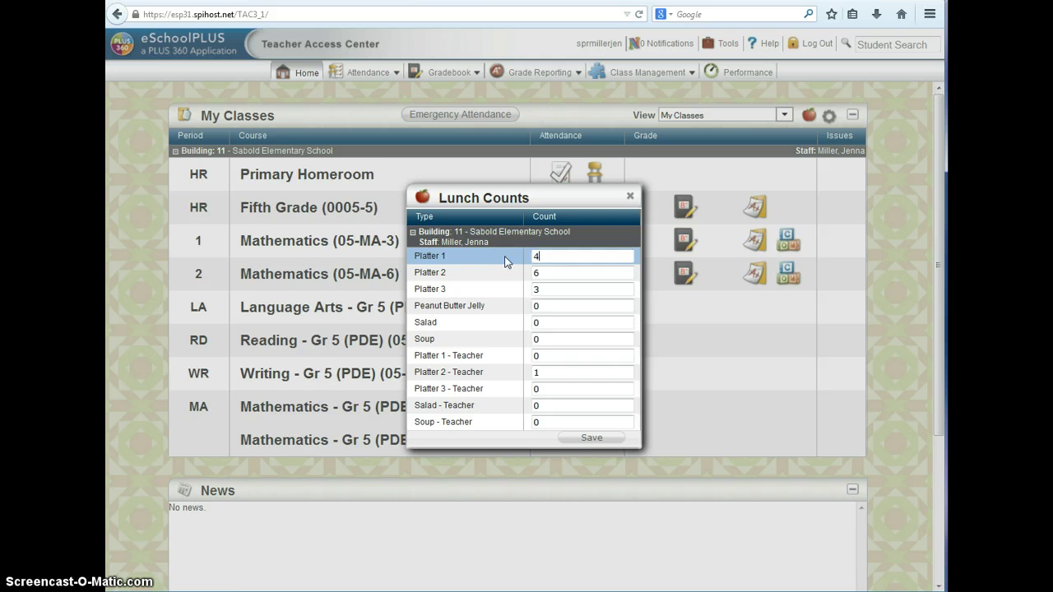
{"action": "left_click", "coordinate": [590, 438]}
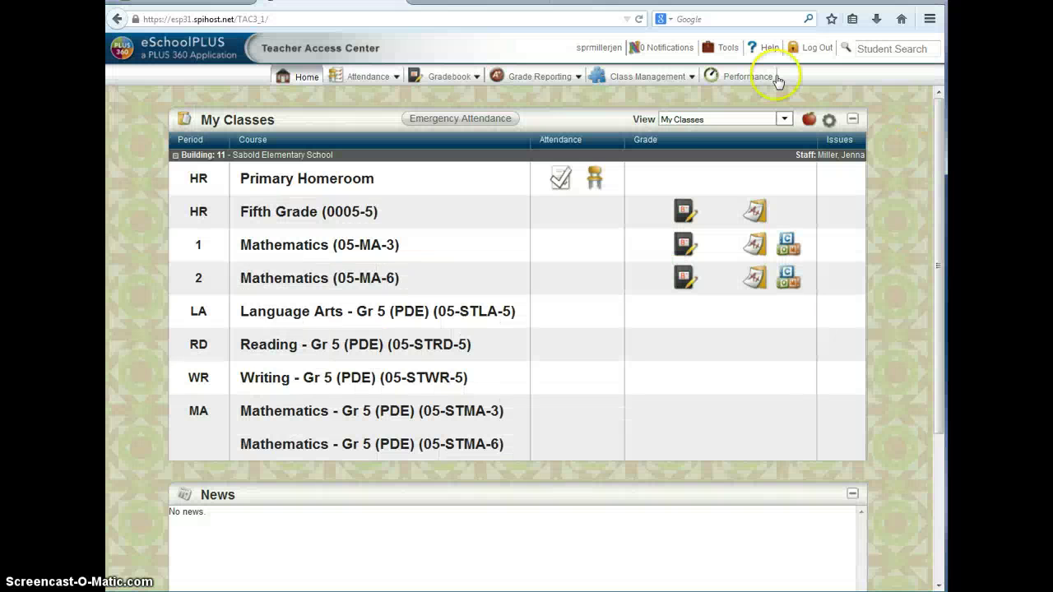
Open the class roster for Mathematics (05-MA-3) and generate its roster report
{"action": "mouse_move", "coordinate": [662, 80]}
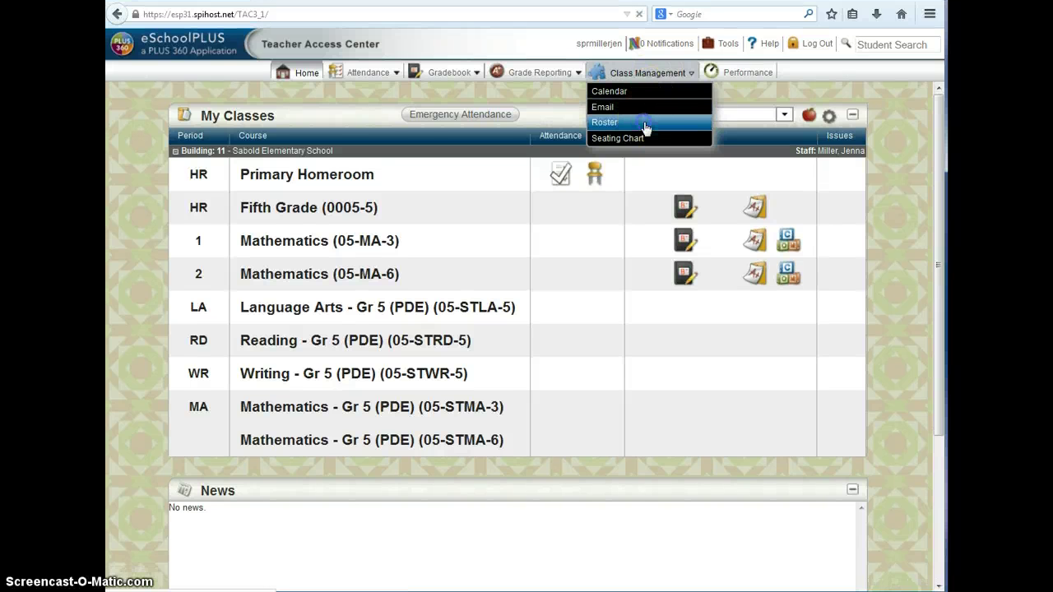
{"action": "left_click", "coordinate": [646, 123]}
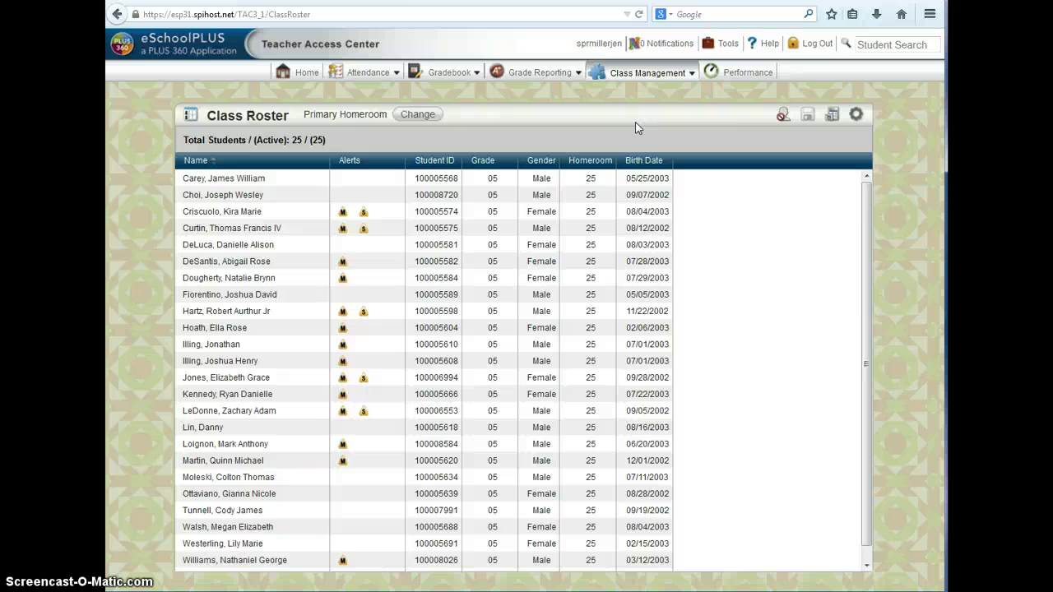
{"action": "left_click", "coordinate": [425, 117]}
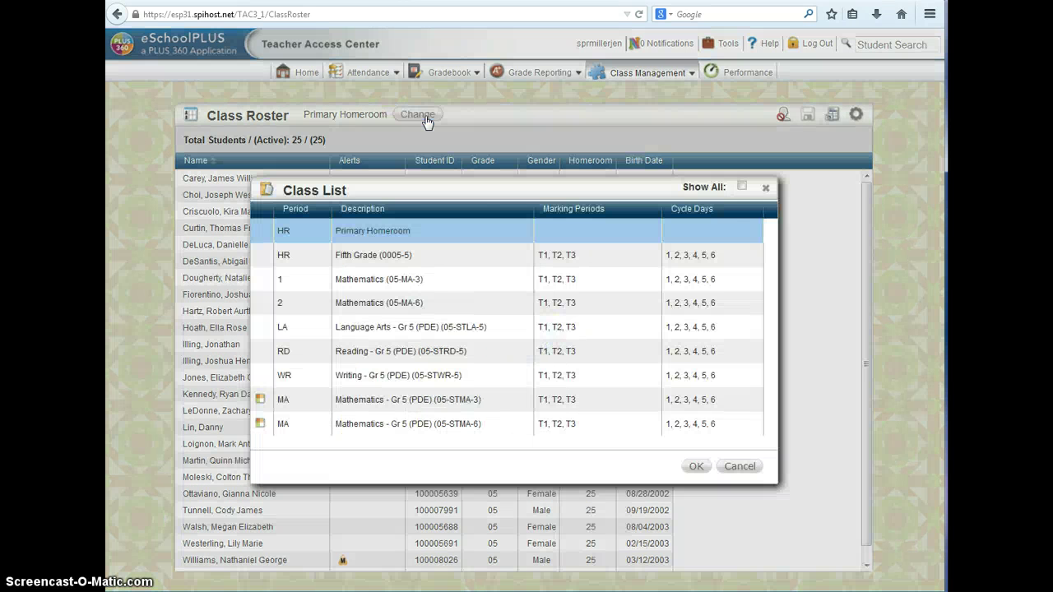
{"action": "left_click", "coordinate": [362, 280]}
{"action": "left_click", "coordinate": [696, 466]}
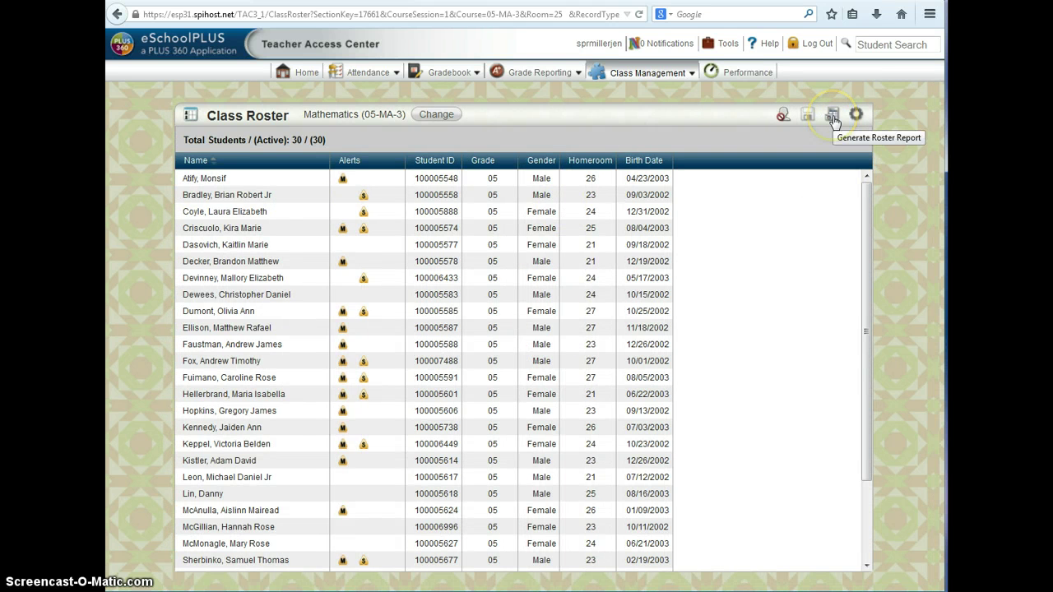
{"action": "left_click", "coordinate": [834, 120]}
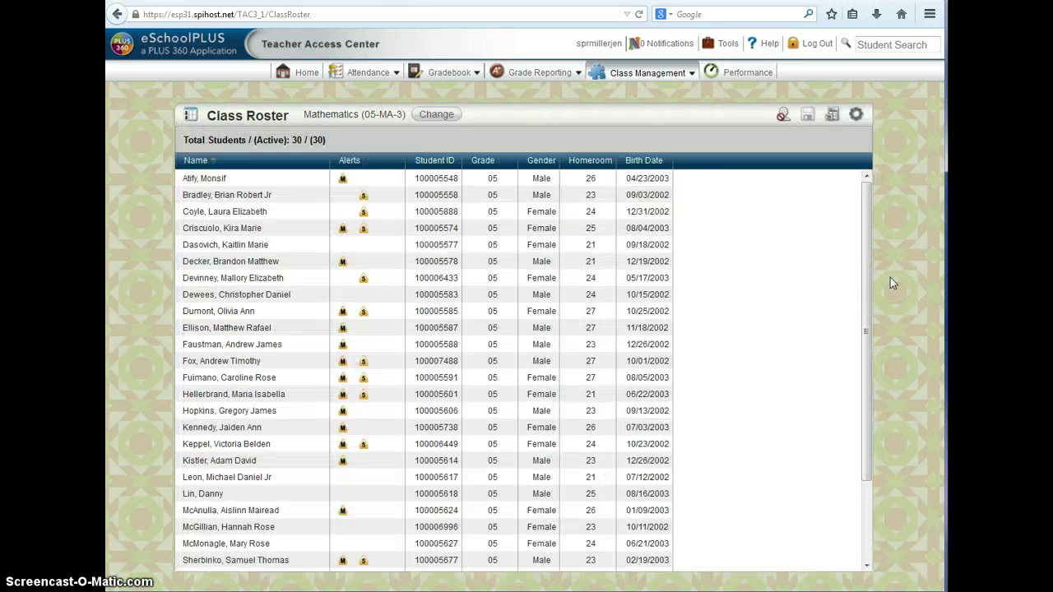
Hide all optional roster columns except Birth Date and generate a roster report with this layout
{"action": "left_click", "coordinate": [856, 114]}
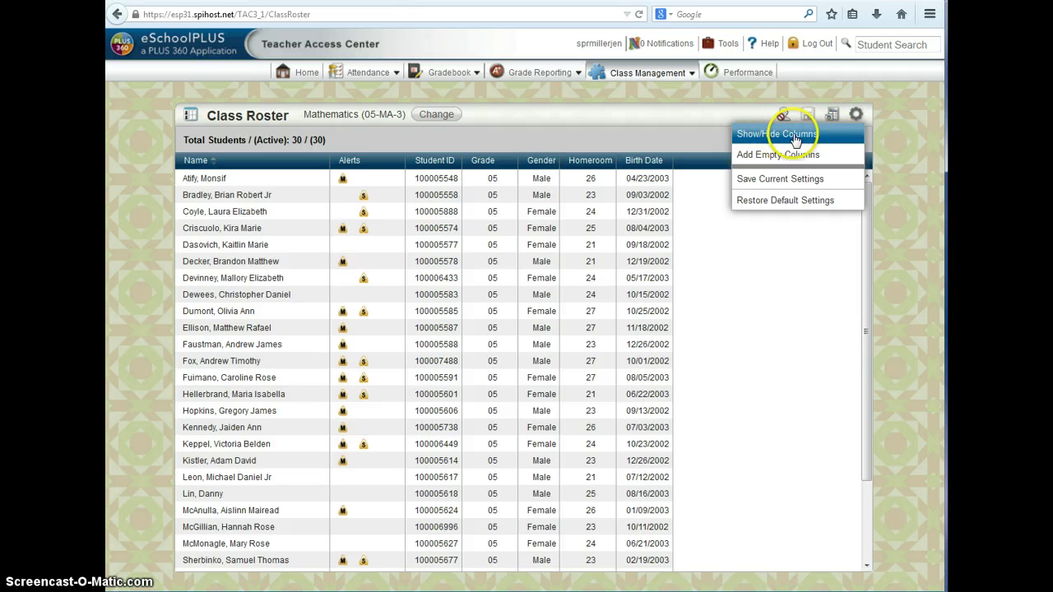
{"action": "left_click", "coordinate": [794, 137]}
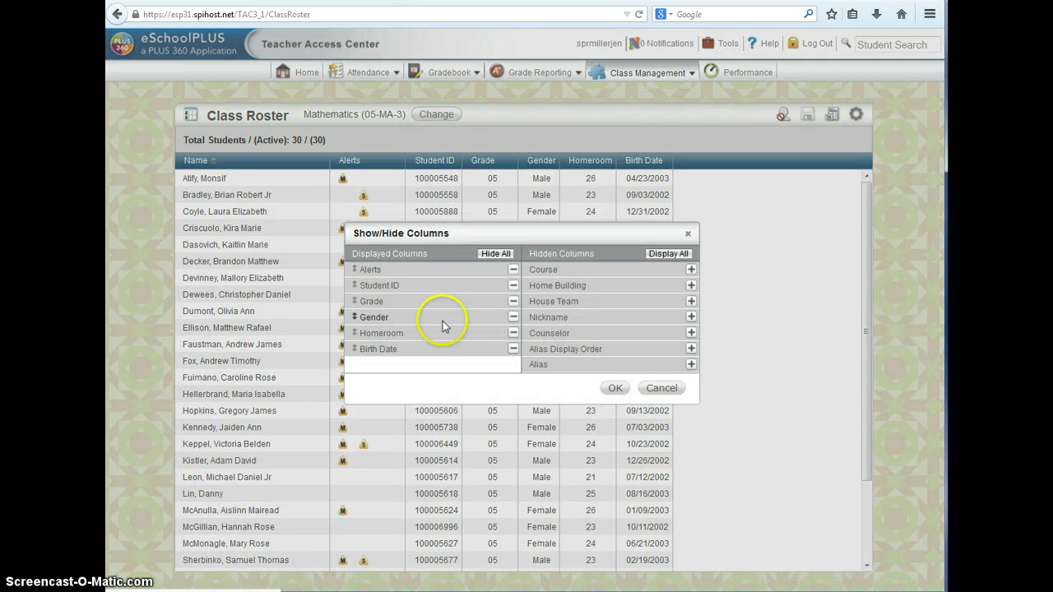
{"action": "left_click", "coordinate": [495, 253]}
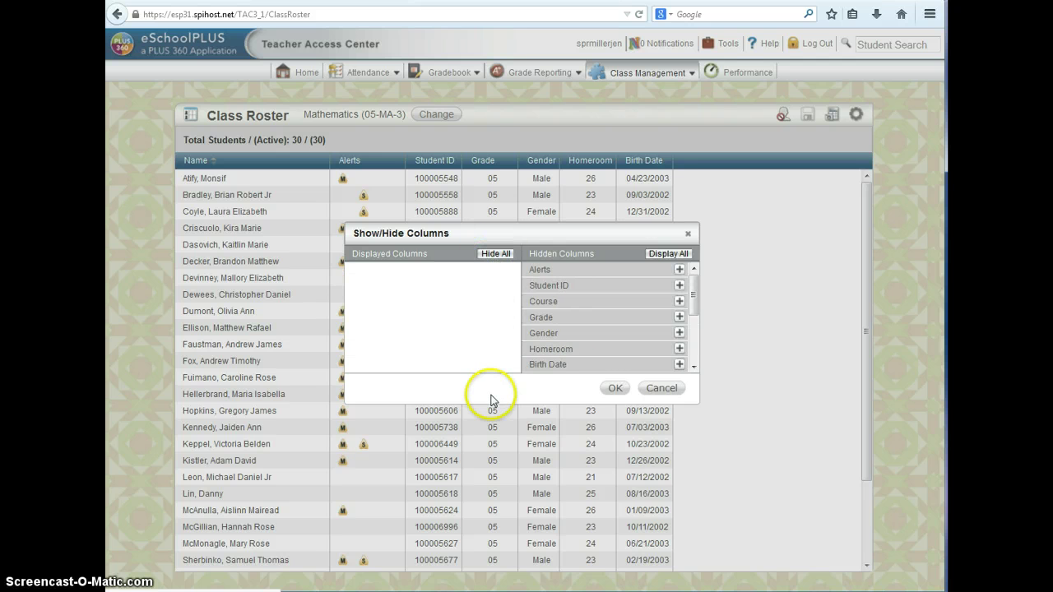
{"action": "left_click_drag", "start_coordinate": [693, 290], "coordinate": [695, 333]}
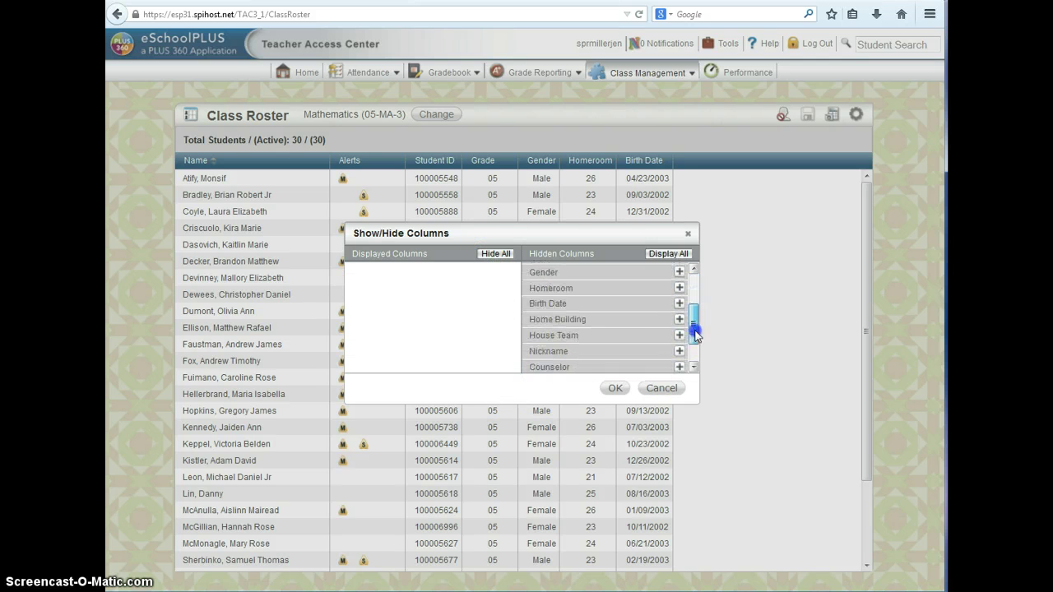
{"action": "left_click", "coordinate": [678, 304]}
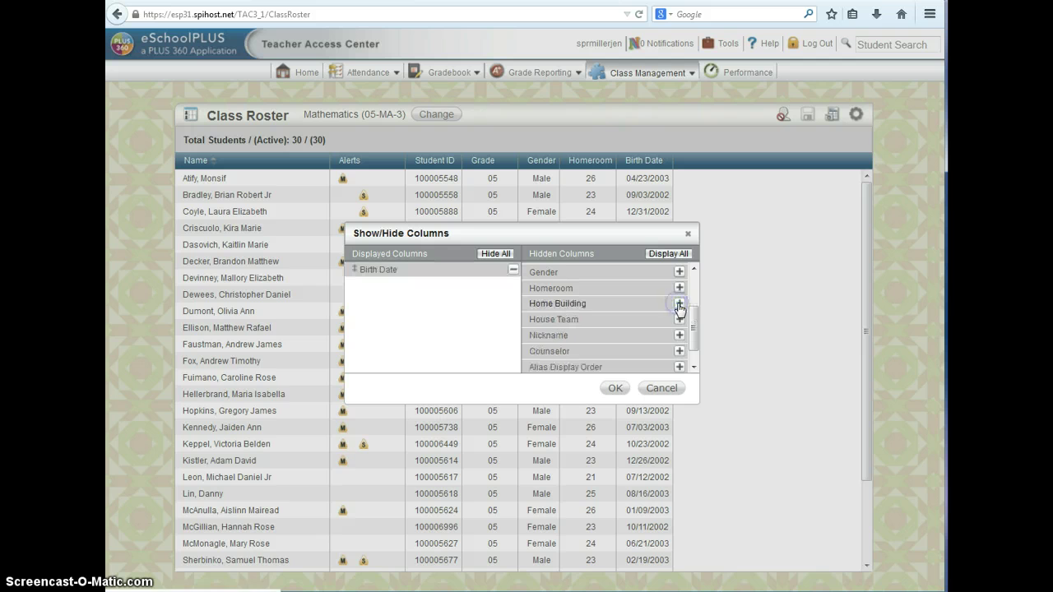
{"action": "left_click", "coordinate": [615, 389]}
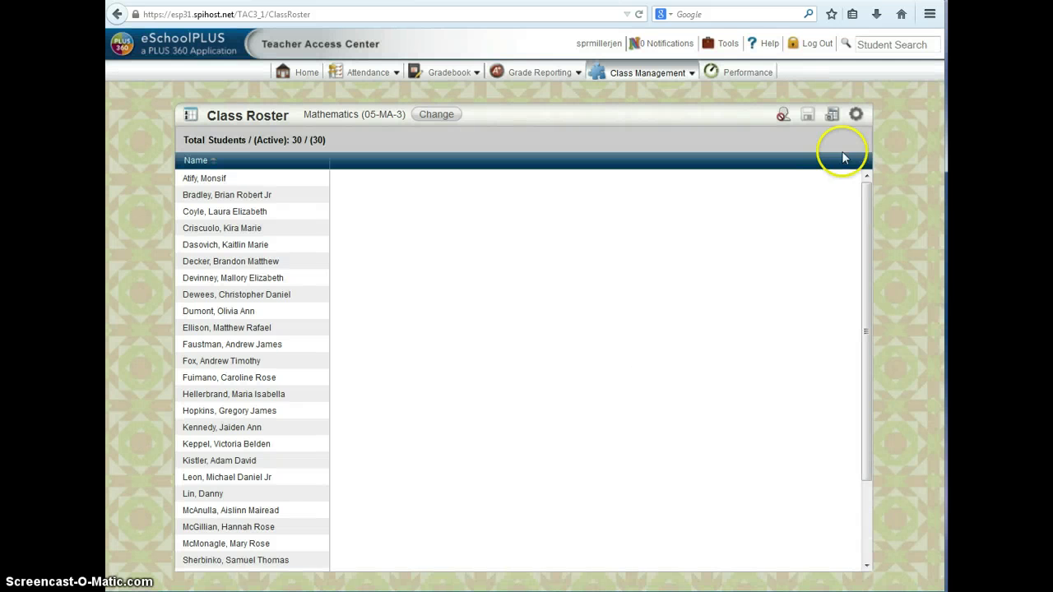
{"action": "left_click", "coordinate": [856, 115]}
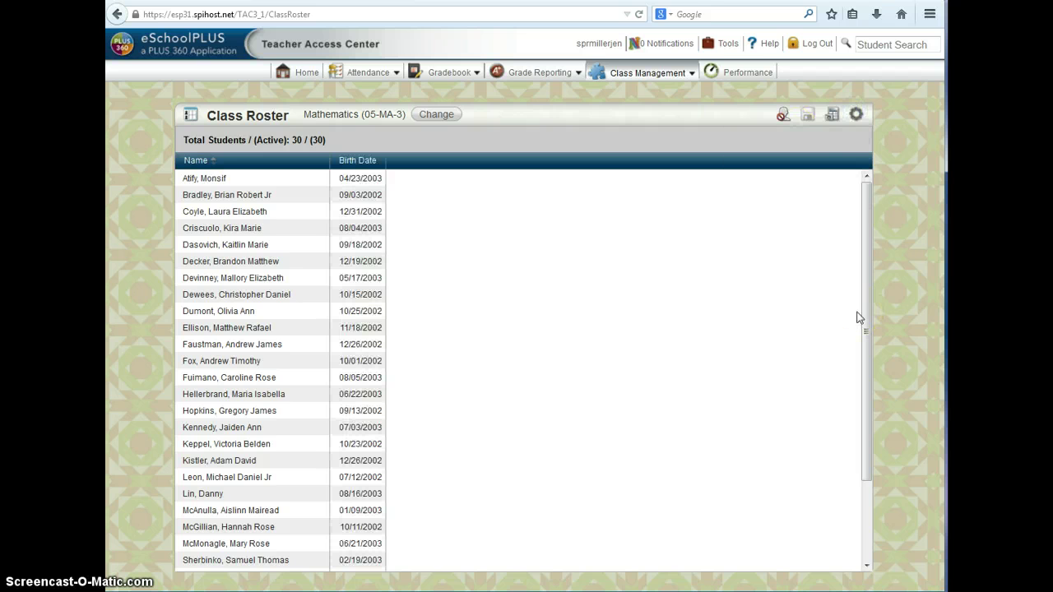
{"action": "left_click", "coordinate": [833, 118]}
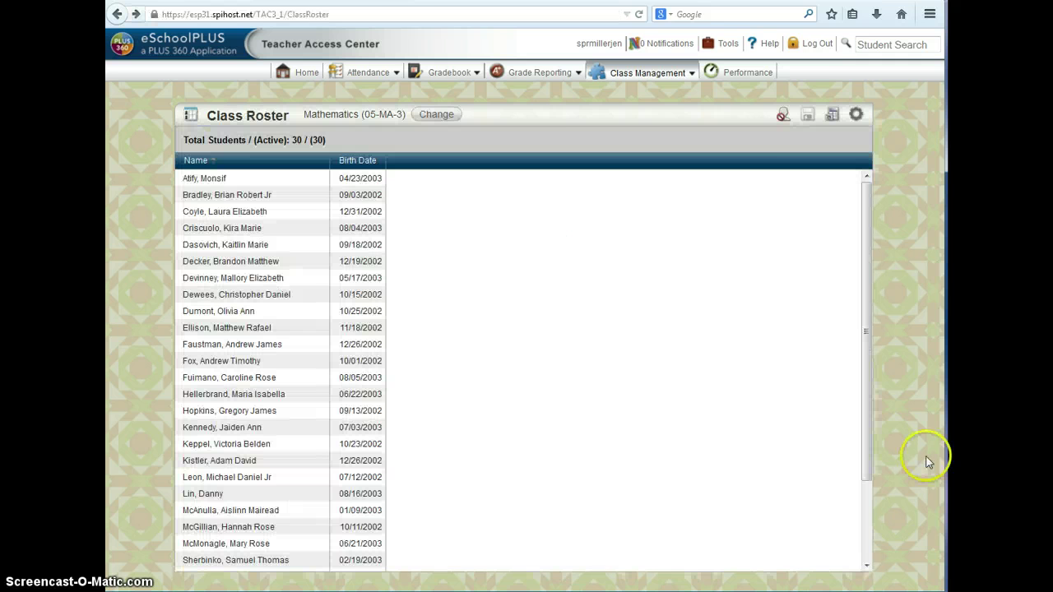
Open the recipient list for a new email, and select and clear the whole Mathematics (05-MA-3) class as recipients
{"action": "mouse_move", "coordinate": [650, 72]}
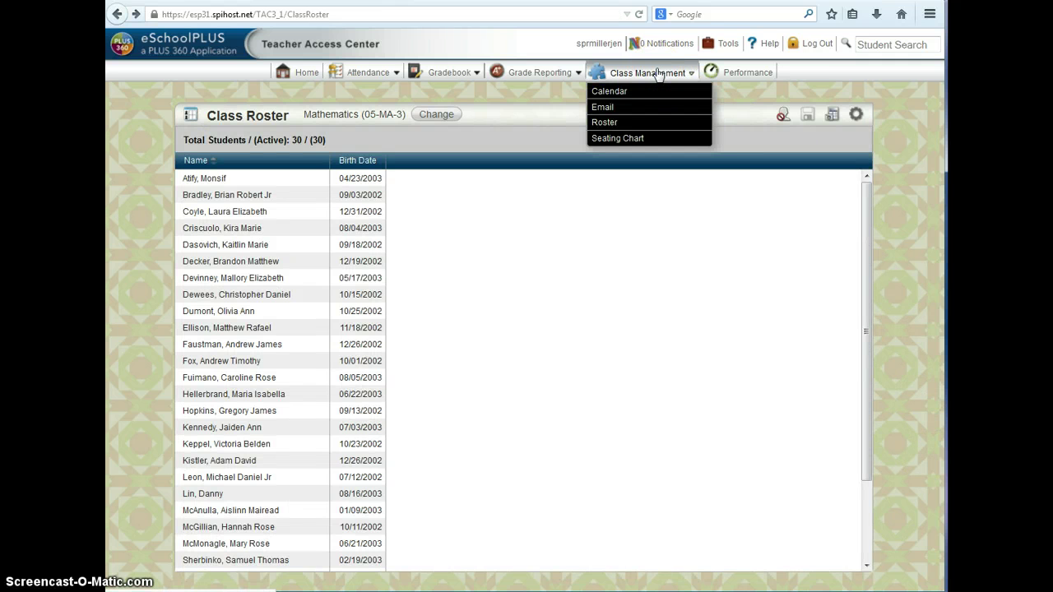
{"action": "left_click", "coordinate": [599, 111]}
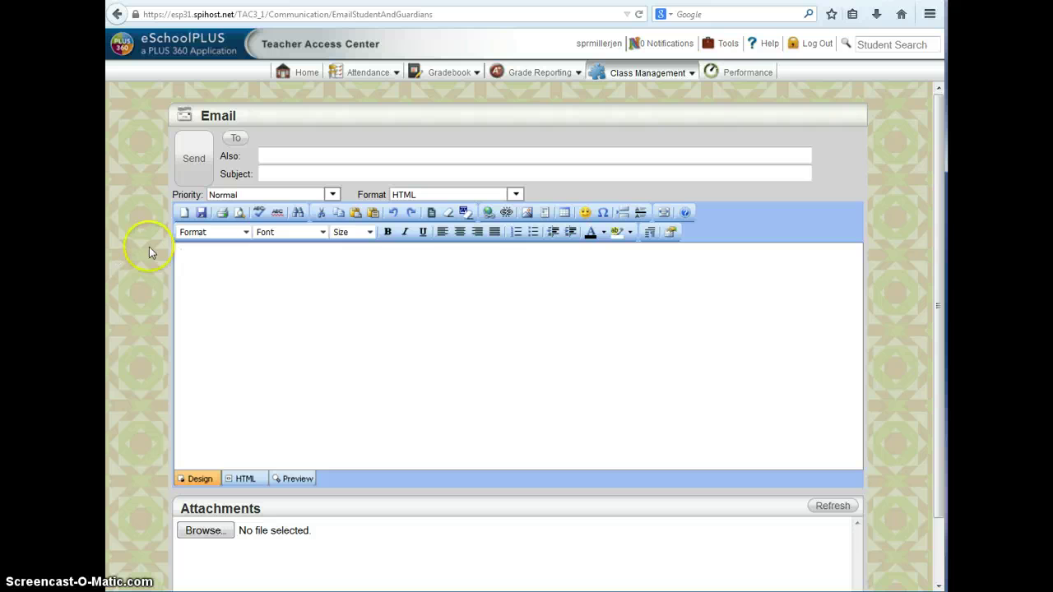
{"action": "left_click", "coordinate": [236, 141]}
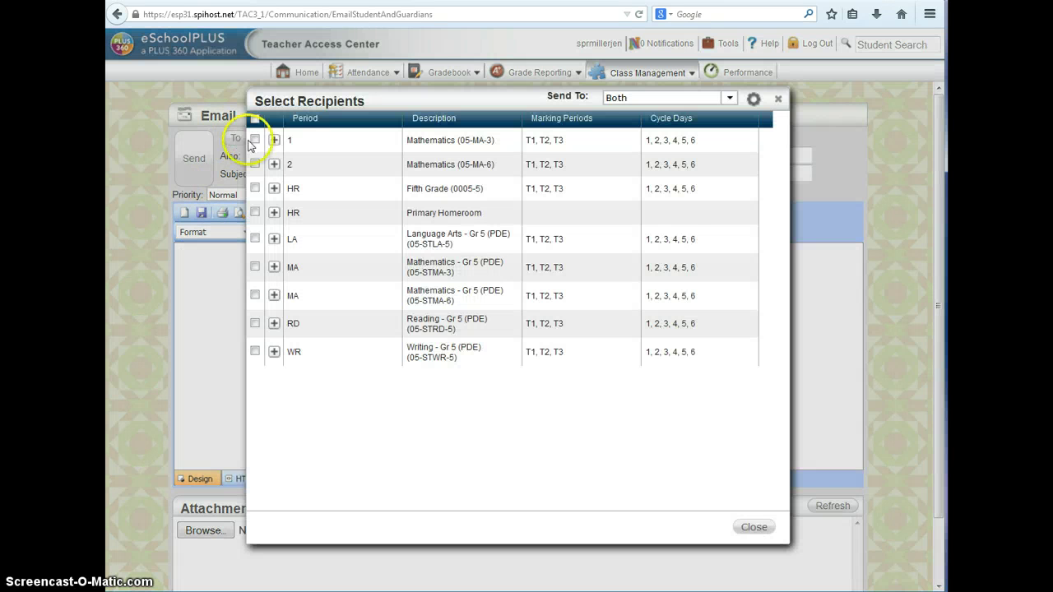
{"action": "left_click", "coordinate": [255, 140]}
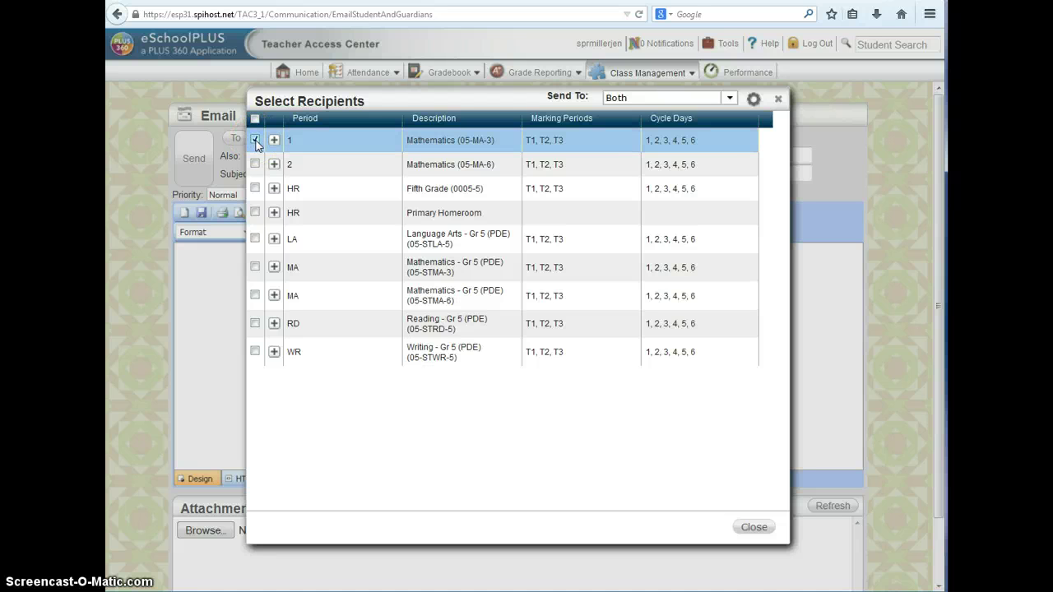
{"action": "left_click", "coordinate": [255, 141]}
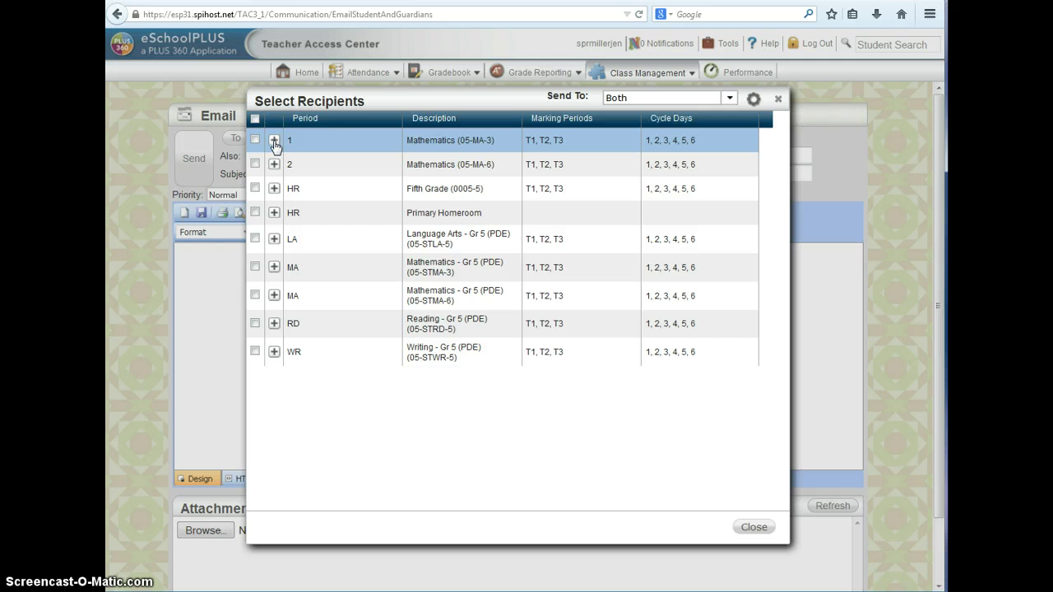
Select the first and third students of Mathematics (05-MA-3) as recipients and send the email
{"action": "left_click", "coordinate": [275, 142]}
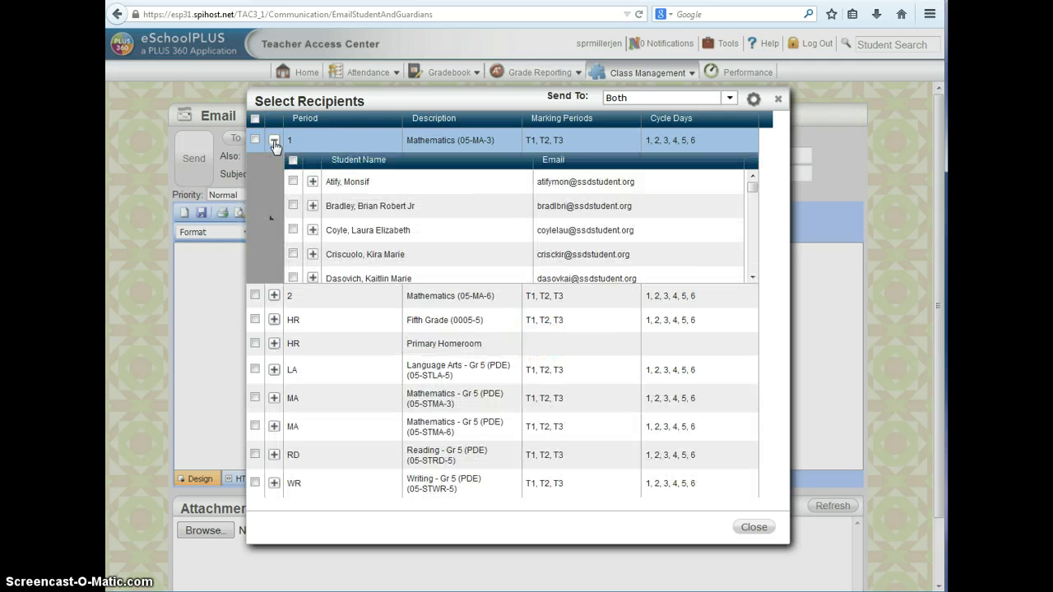
{"action": "left_click", "coordinate": [293, 181]}
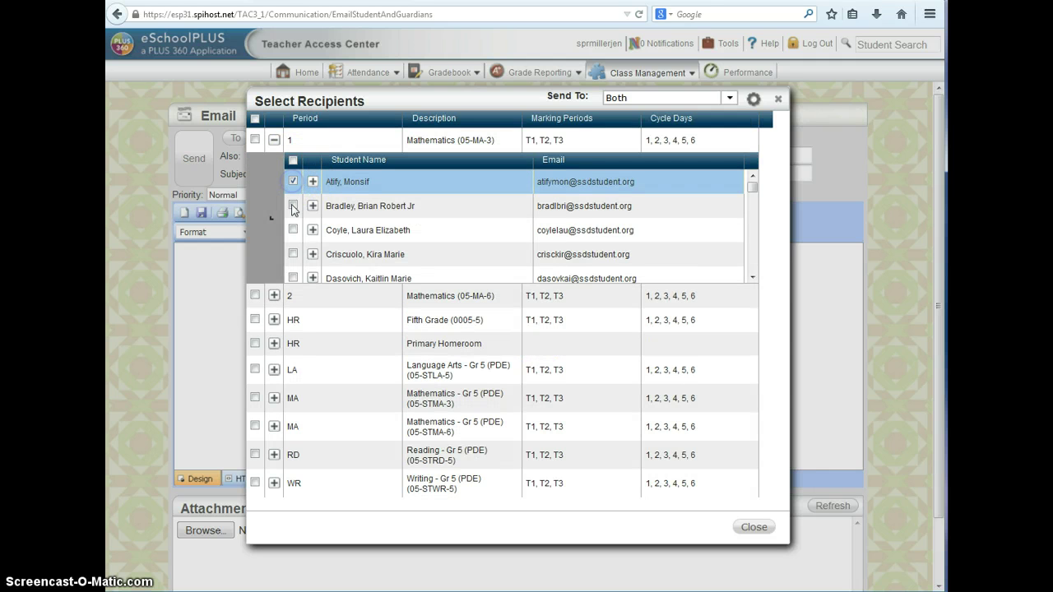
{"action": "left_click", "coordinate": [293, 230]}
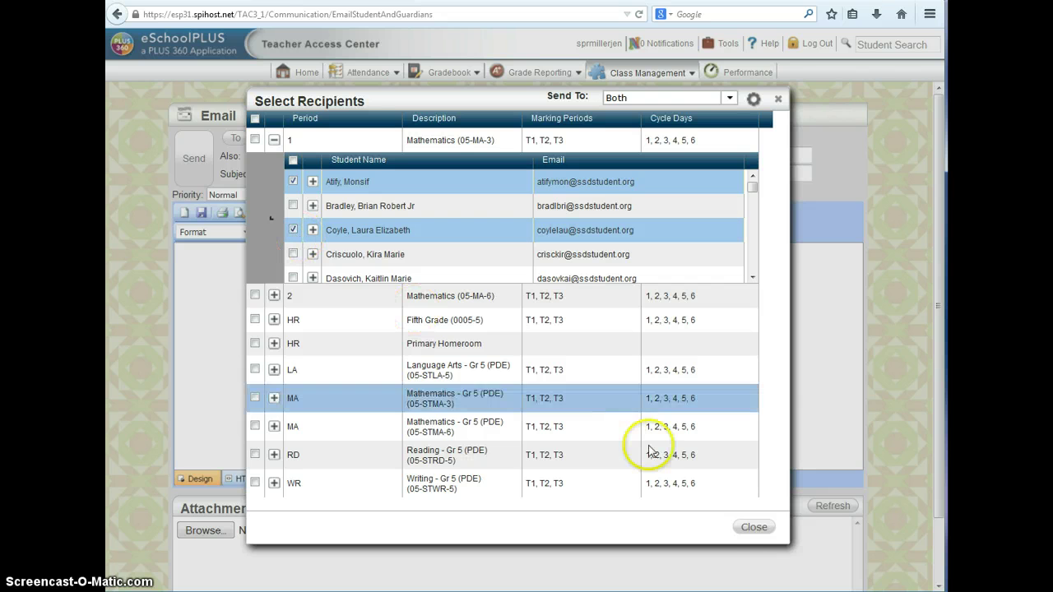
{"action": "left_click", "coordinate": [752, 528]}
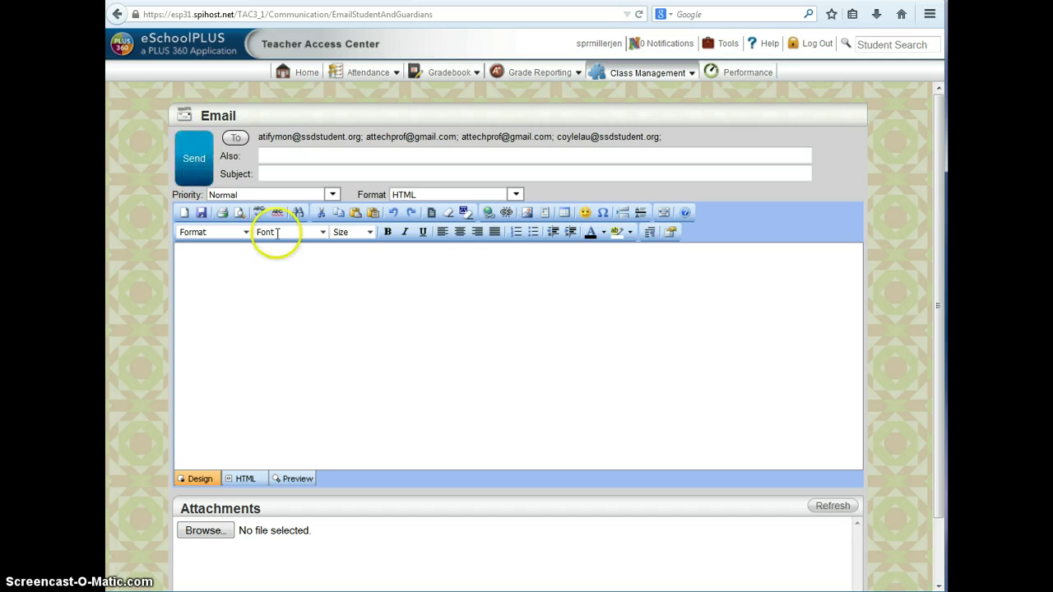
{"action": "left_click", "coordinate": [188, 169]}
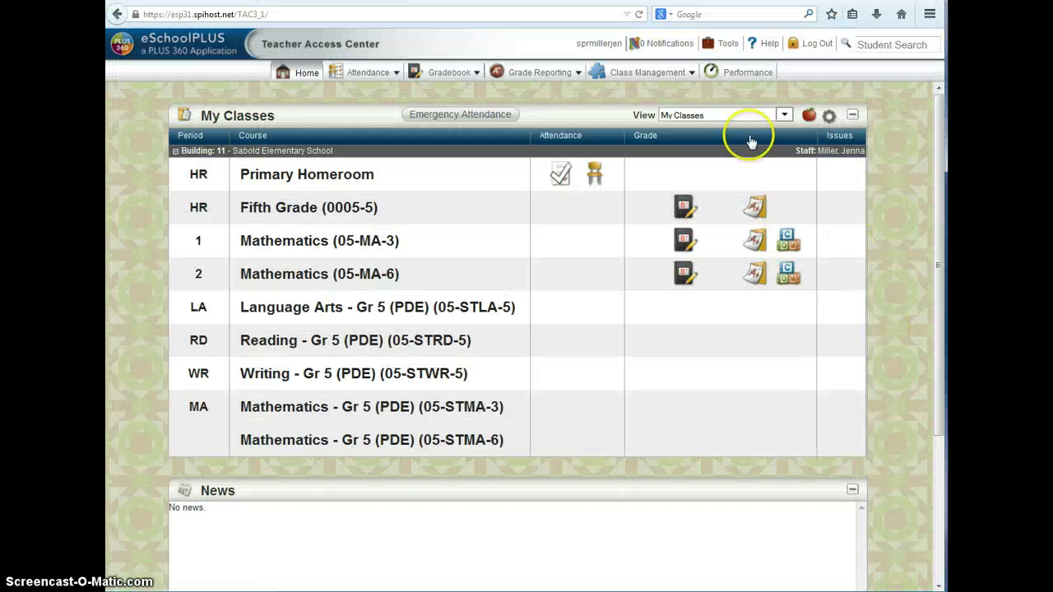
Open the user settings and set the background to the wallpaper with light-blue circles on beige
{"action": "left_click", "coordinate": [594, 43]}
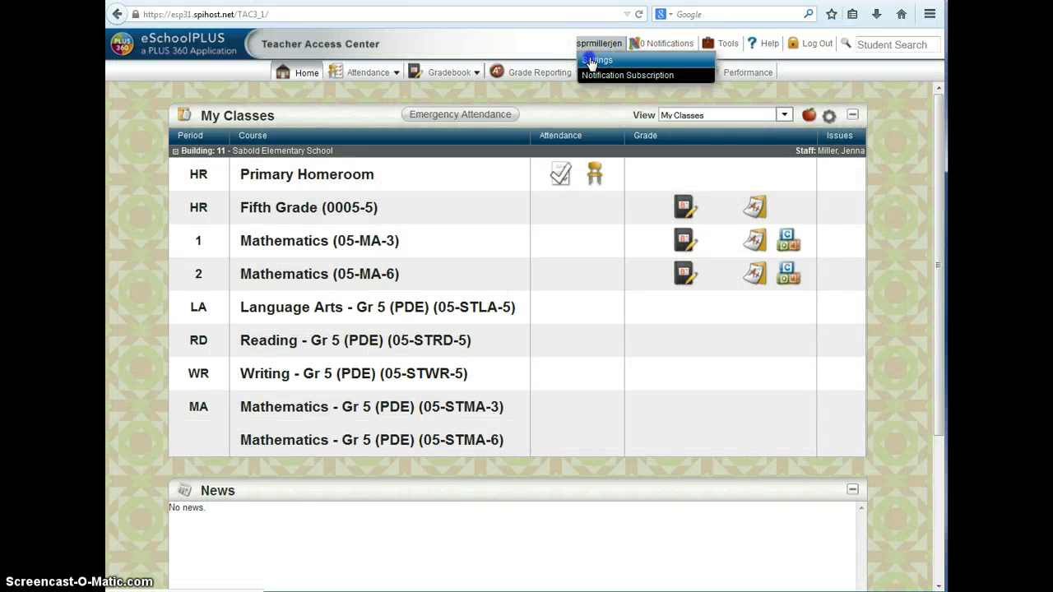
{"action": "left_click", "coordinate": [591, 60]}
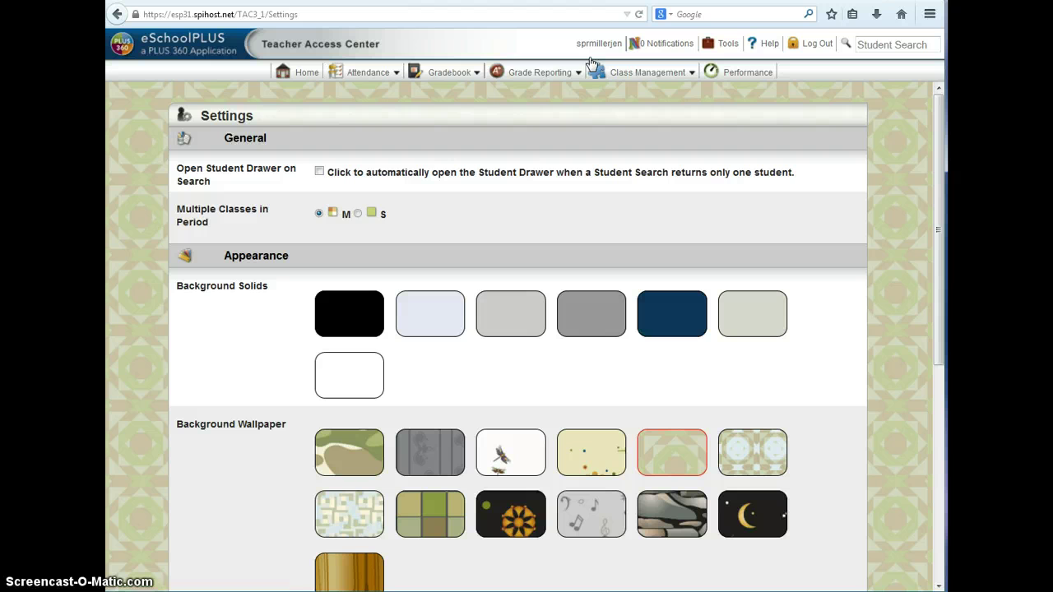
{"action": "left_click", "coordinate": [696, 331]}
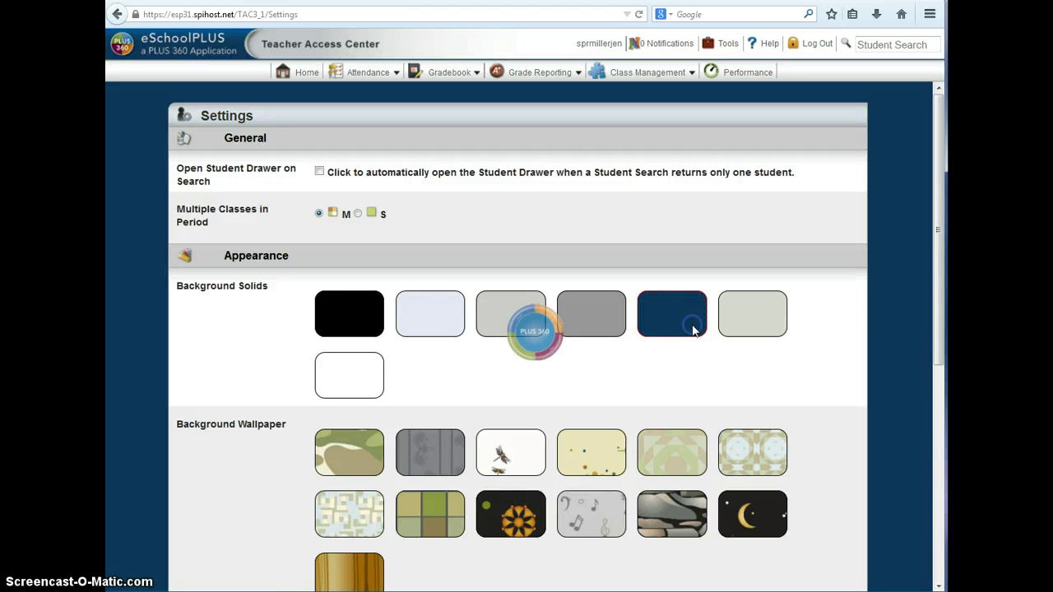
{"action": "left_click", "coordinate": [570, 464]}
{"action": "left_click", "coordinate": [444, 457]}
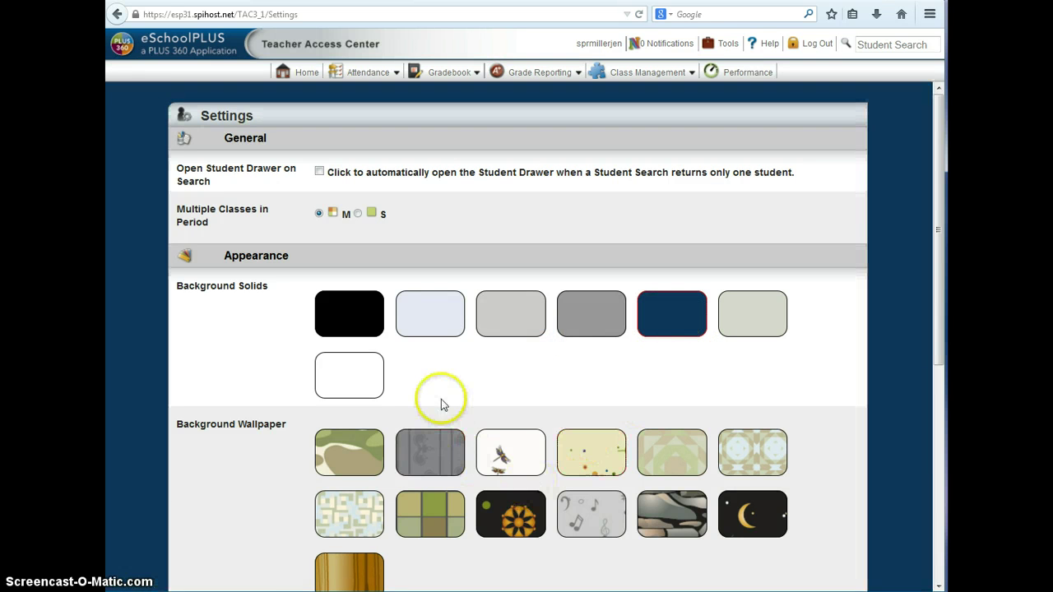
{"action": "left_click", "coordinate": [741, 520]}
{"action": "left_click", "coordinate": [752, 462]}
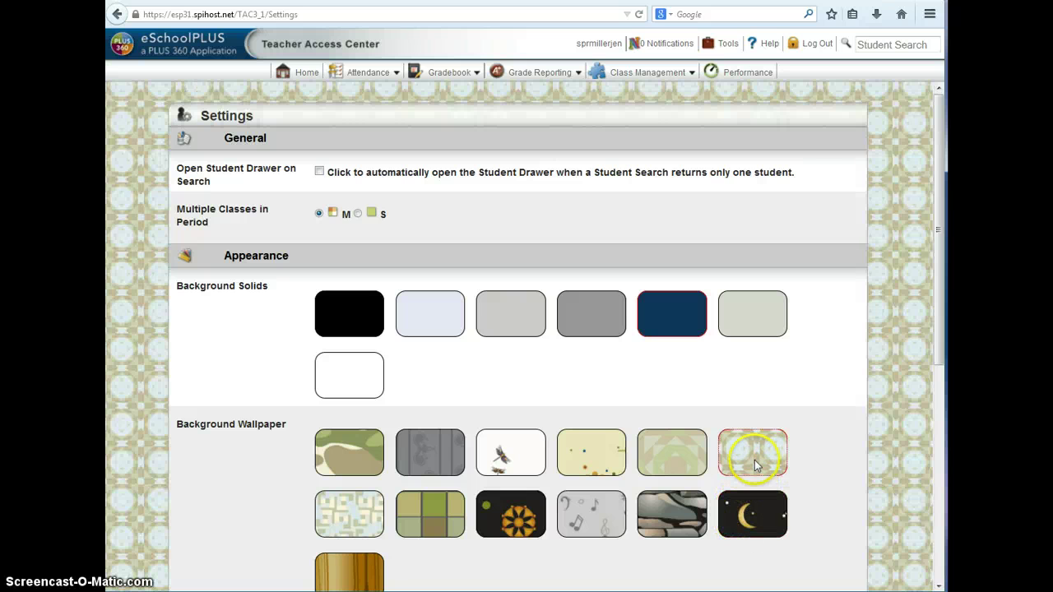
{"action": "left_click", "coordinate": [921, 410]}
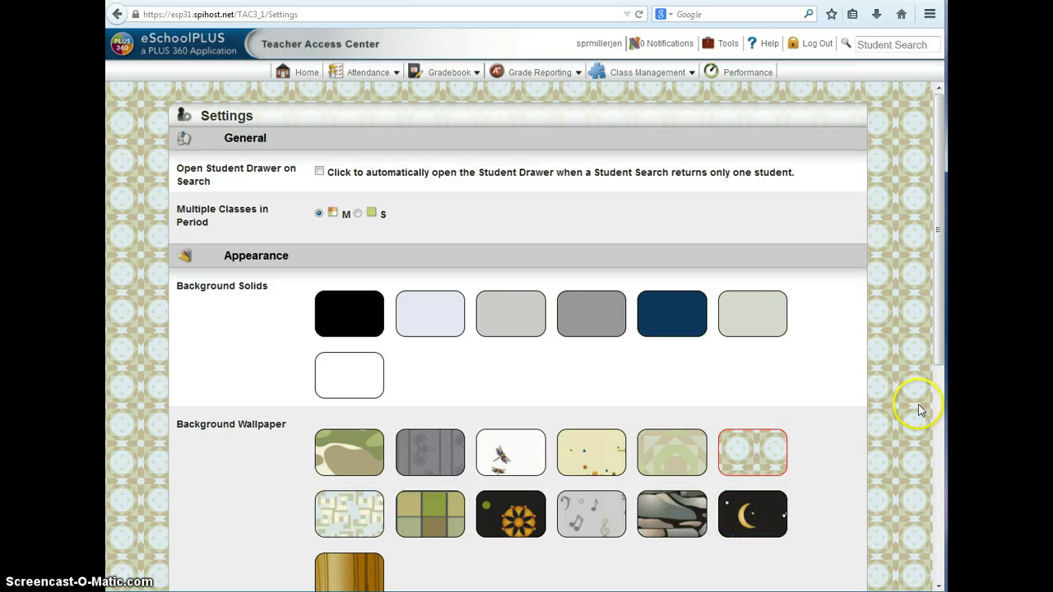
Set the attendance view type to Photo View and enable receiving a copy of sent email messages
{"action": "scroll", "coordinate": [933, 376], "scroll_direction": "down", "scroll_amount": 5}
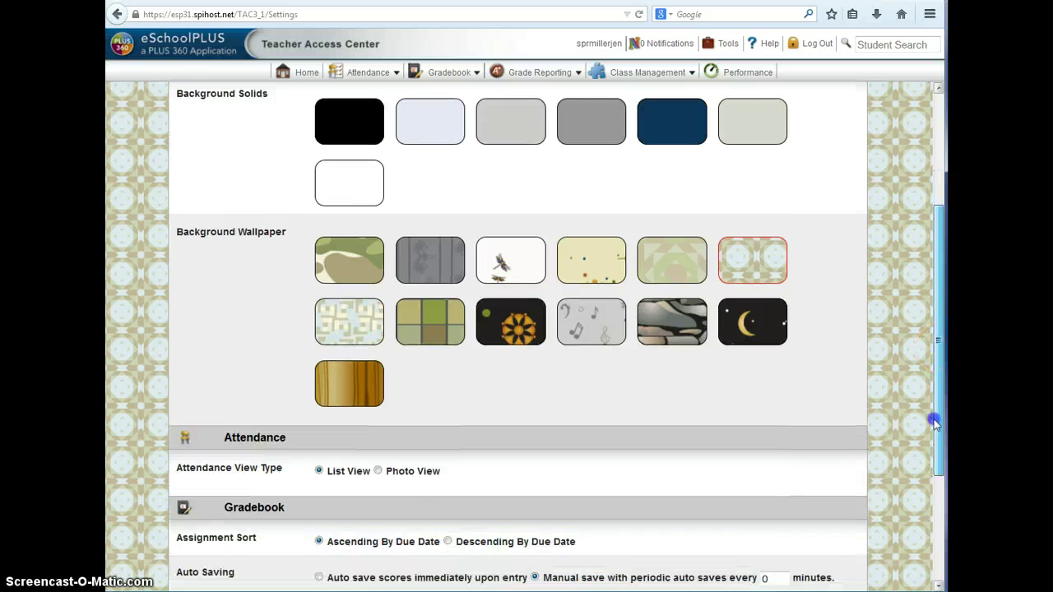
{"action": "scroll", "coordinate": [923, 467], "scroll_direction": "down", "scroll_amount": 1}
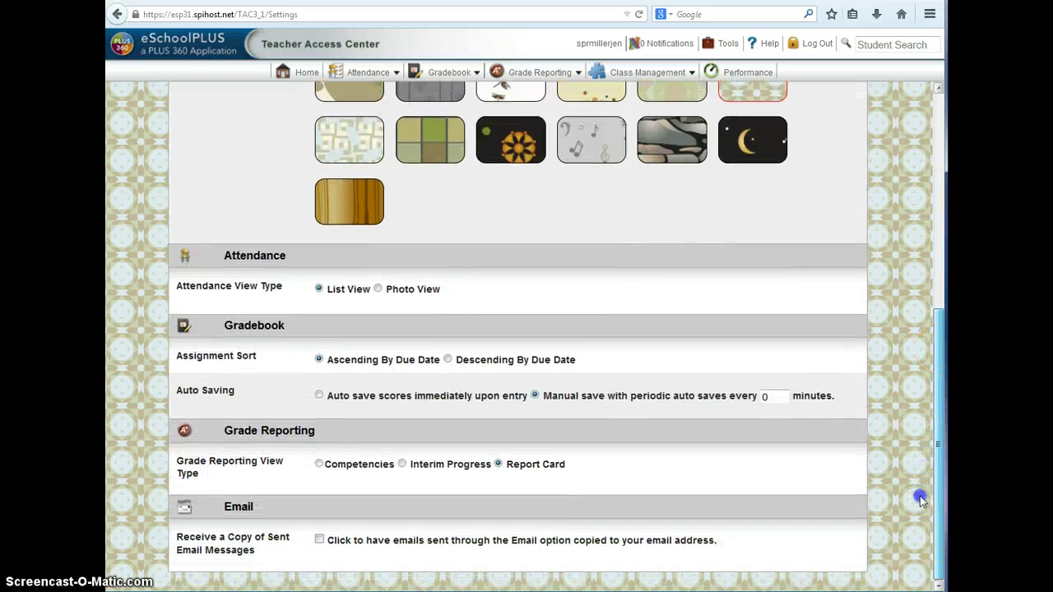
{"action": "left_click", "coordinate": [378, 289]}
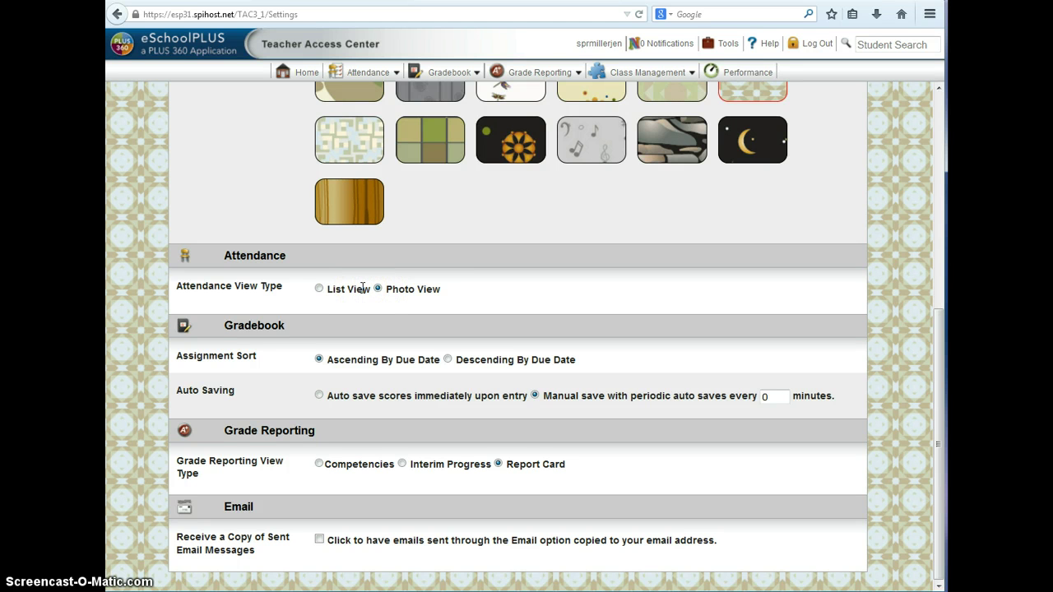
{"action": "left_click", "coordinate": [320, 540]}
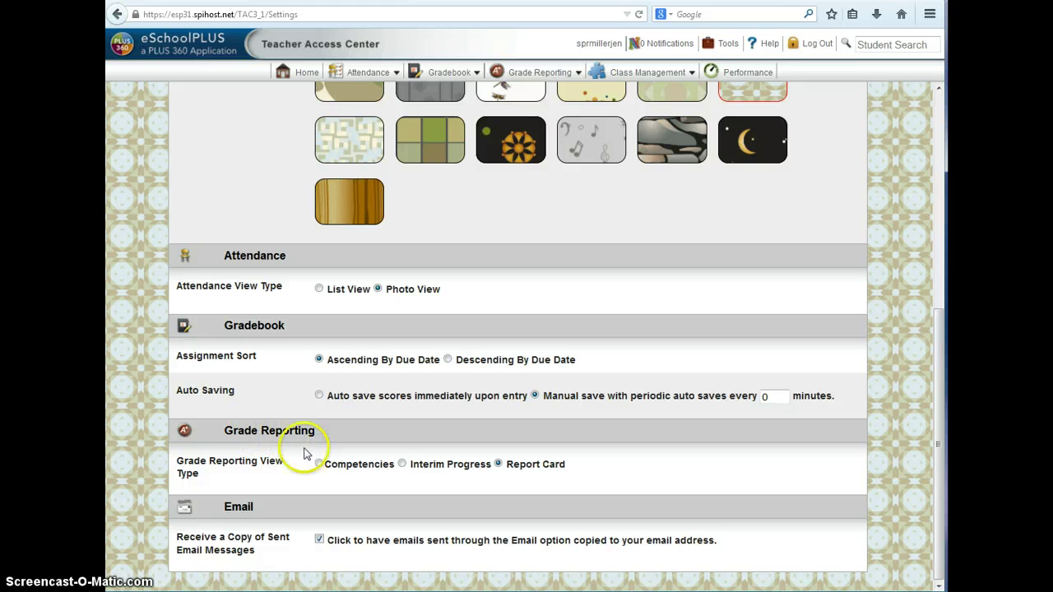
Open the notification subscriptions and set all Registration Notifications to Subscribe
{"action": "scroll", "coordinate": [258, 487], "scroll_direction": "up", "scroll_amount": 5}
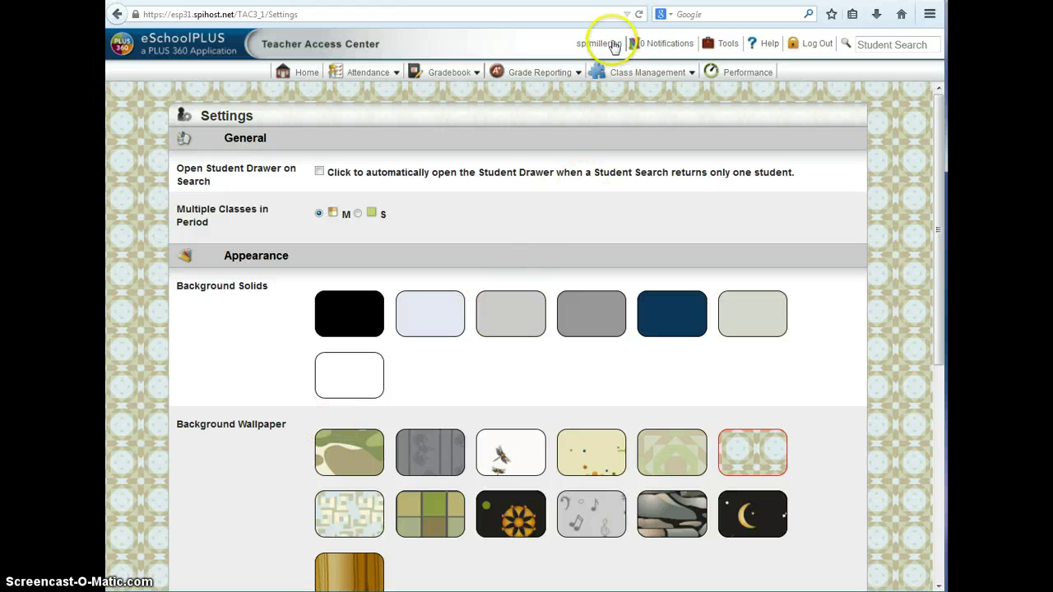
{"action": "mouse_move", "coordinate": [599, 45]}
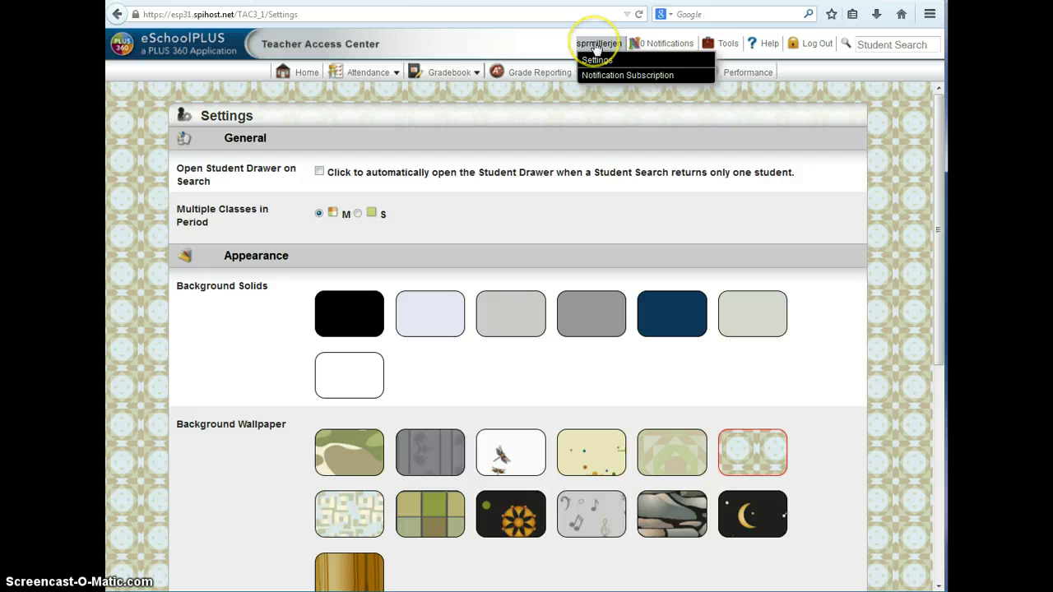
{"action": "left_click", "coordinate": [629, 76]}
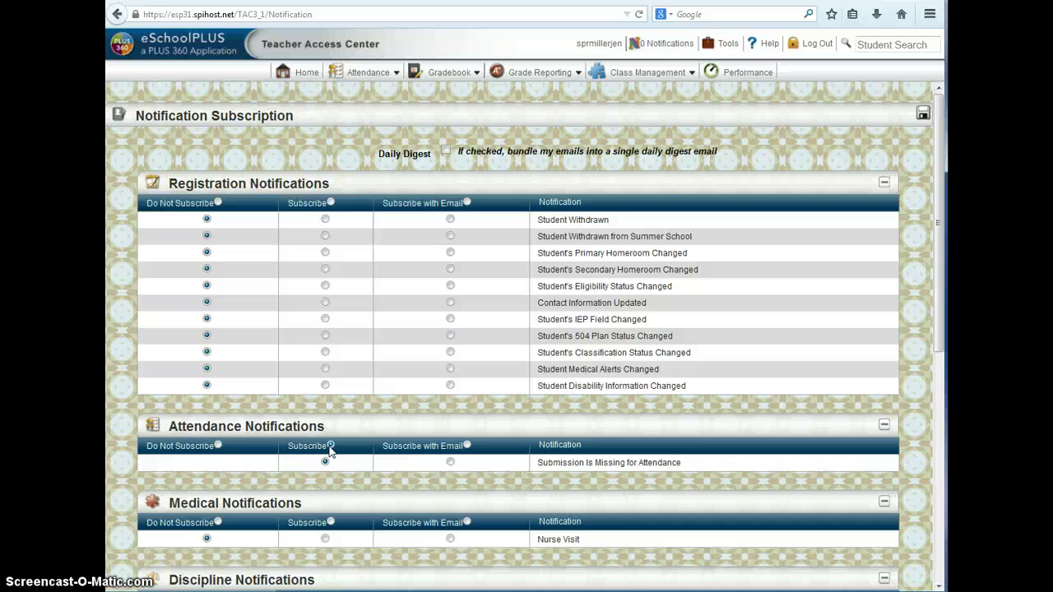
{"action": "left_click", "coordinate": [330, 202]}
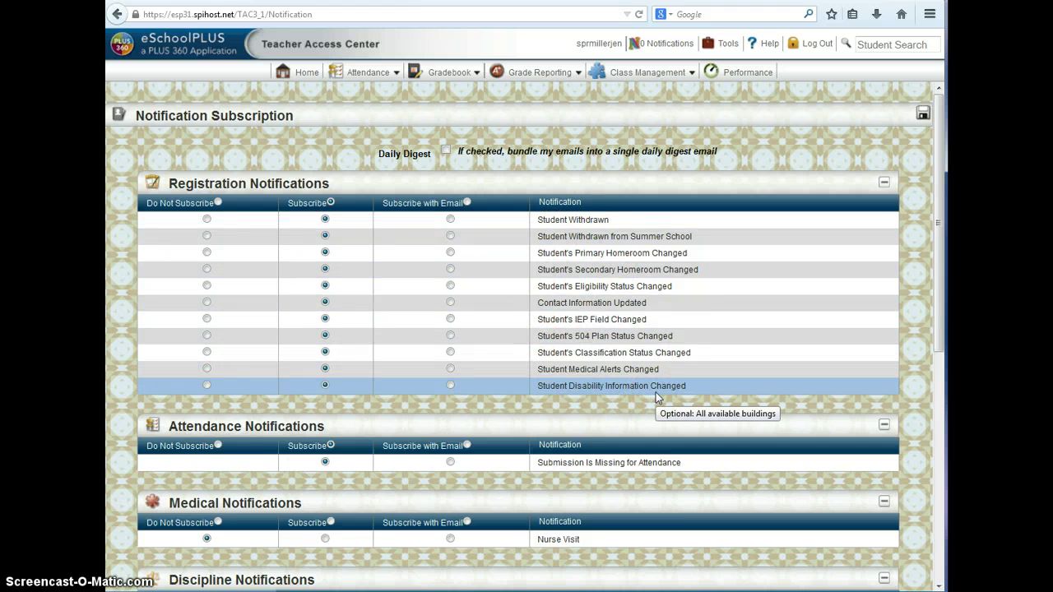
Subscribe to the Student Added to or Dropped from Scheduled Course notification and enable the Daily Digest
{"action": "scroll", "coordinate": [656, 393], "scroll_direction": "down", "scroll_amount": 5}
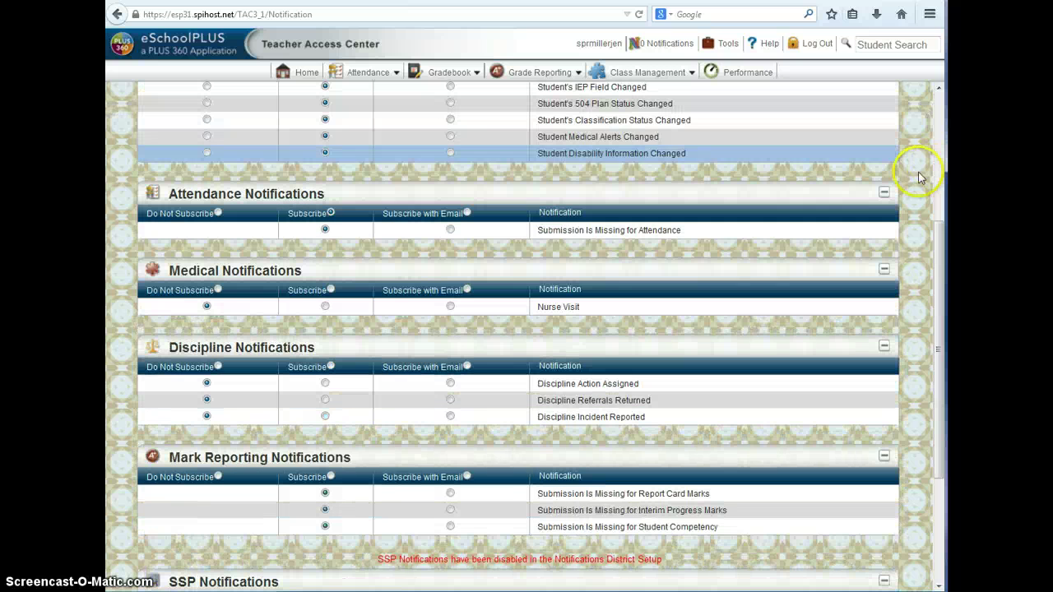
{"action": "left_click_drag", "start_coordinate": [934, 234], "coordinate": [935, 481]}
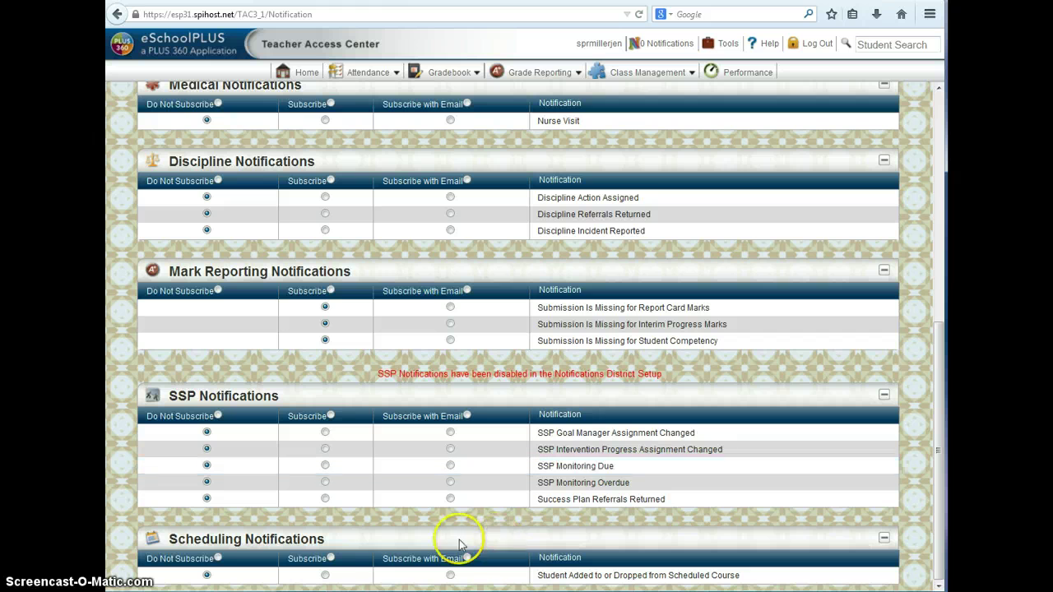
{"action": "left_click", "coordinate": [325, 575]}
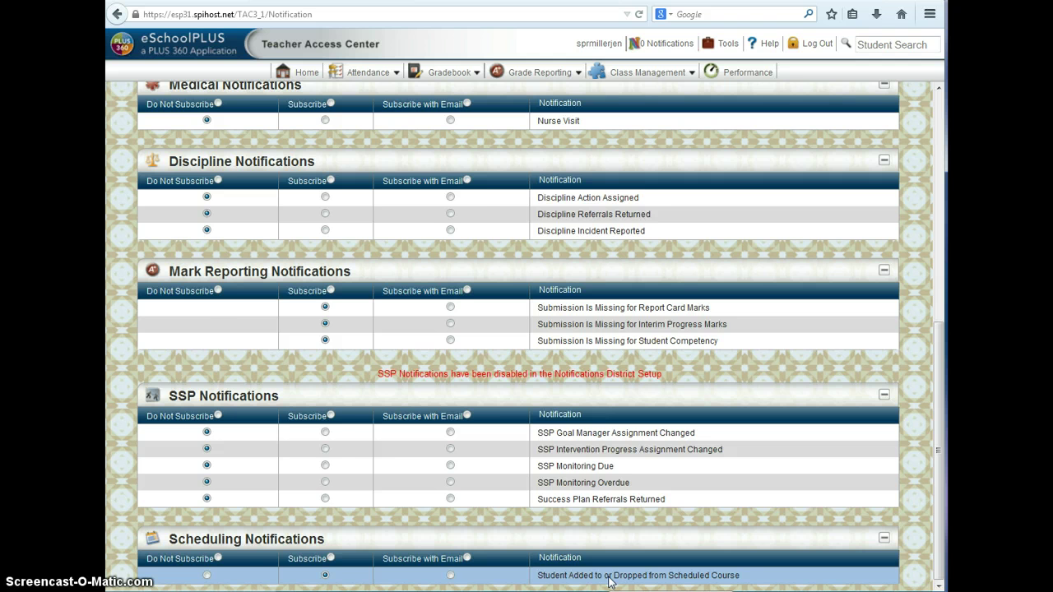
{"action": "scroll", "coordinate": [928, 440], "scroll_direction": "up", "scroll_amount": 10}
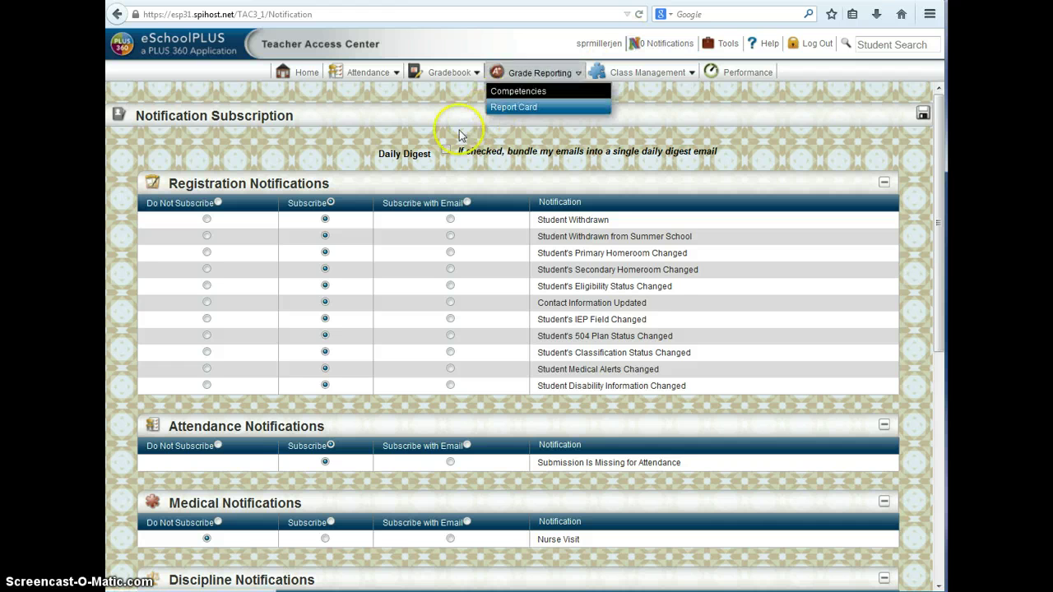
{"action": "left_click", "coordinate": [446, 153]}
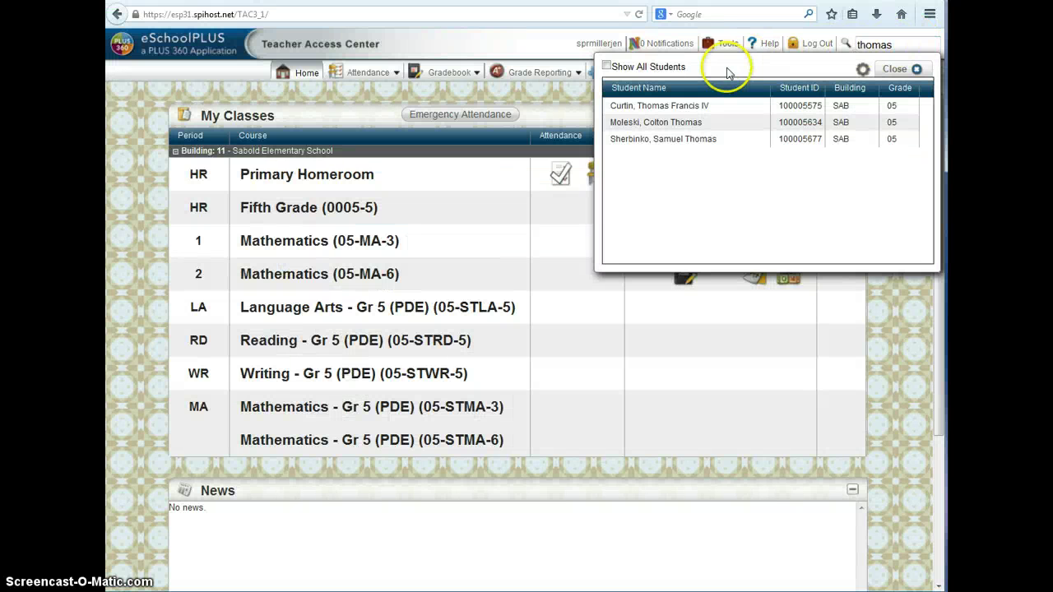
Open the first student in the student search results and review the test summary through the Mathematics and Science scores
{"action": "left_click", "coordinate": [695, 107]}
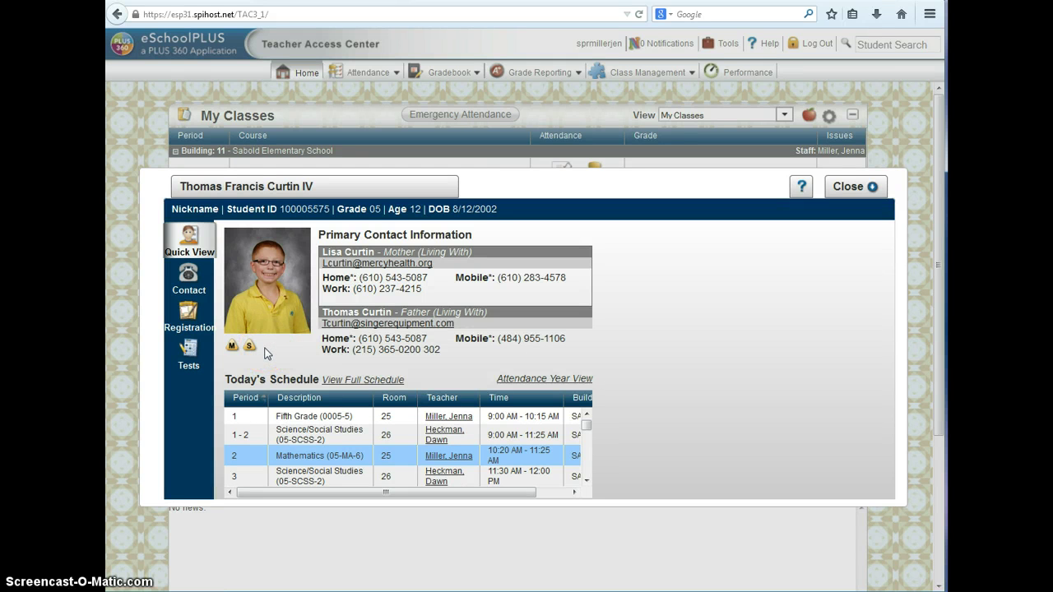
{"action": "left_click", "coordinate": [190, 365]}
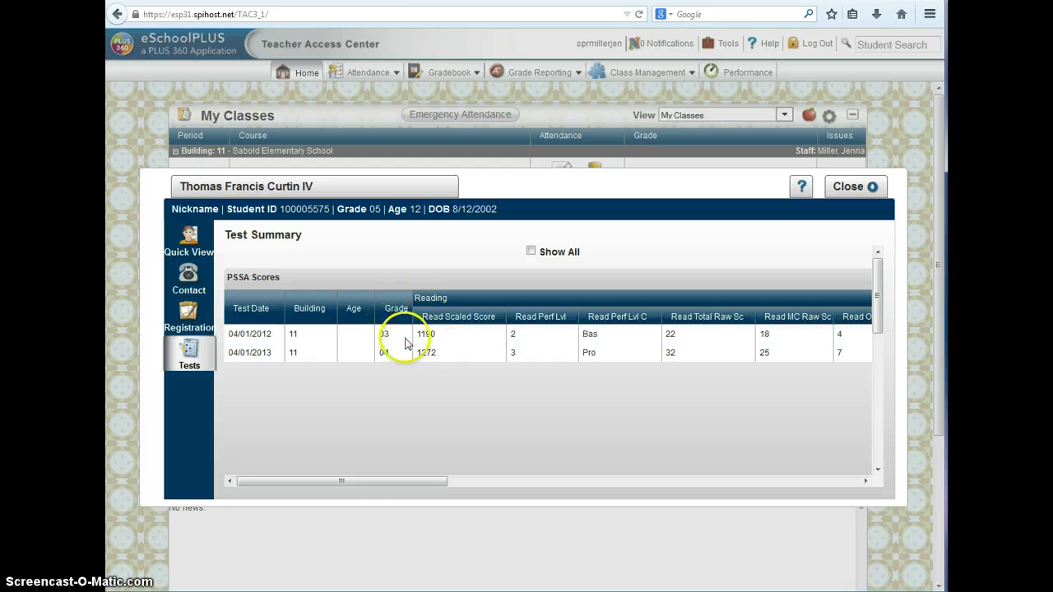
{"action": "left_click_drag", "start_coordinate": [348, 482], "coordinate": [609, 482]}
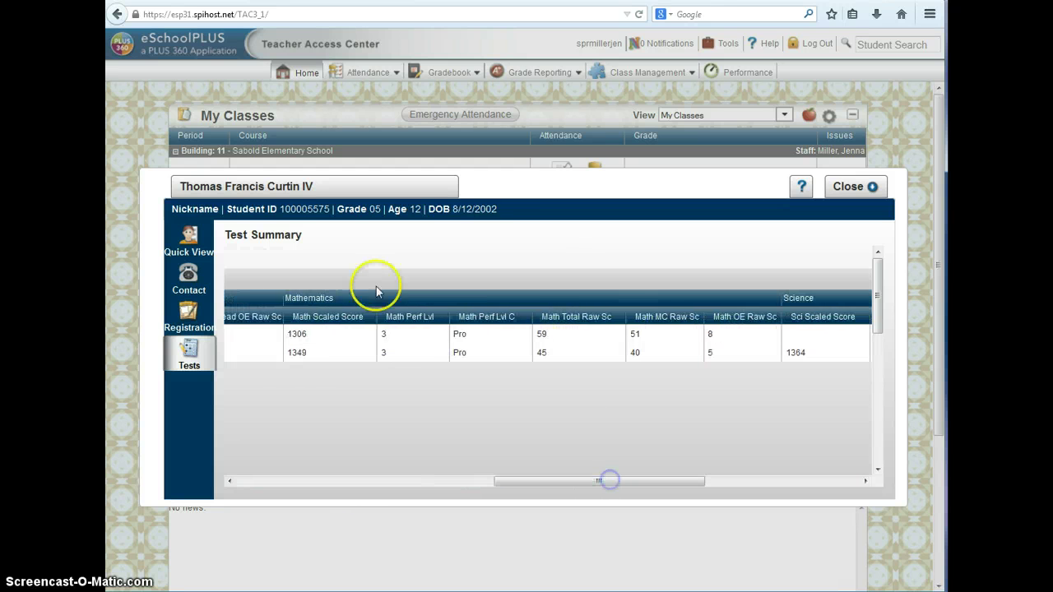